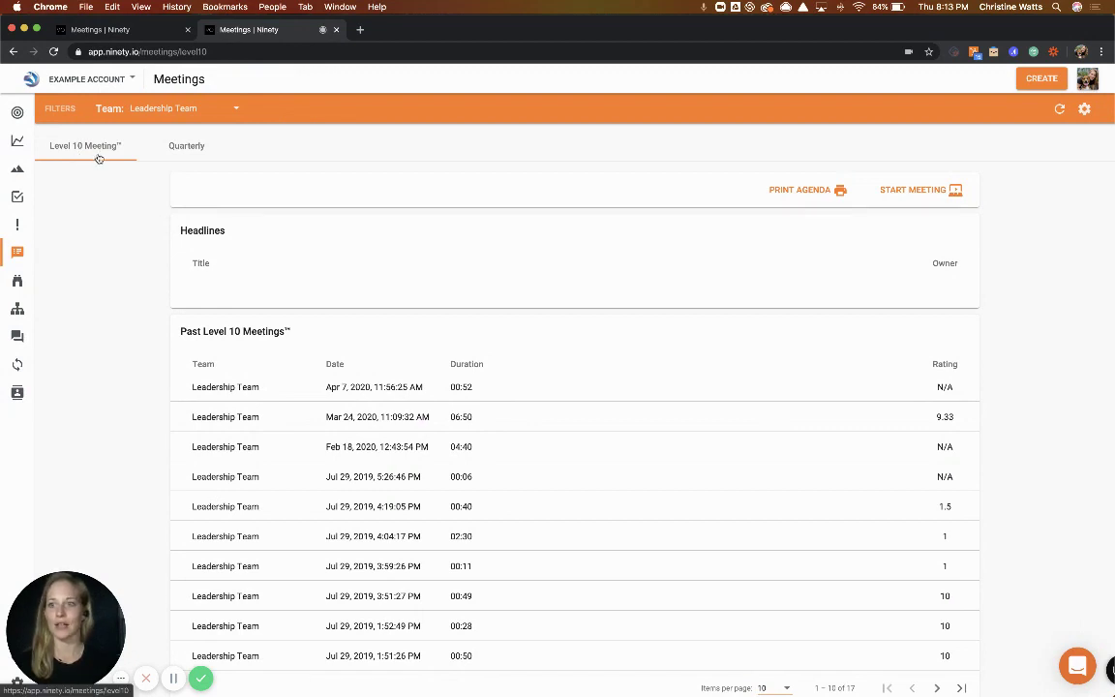
# Step: Start a new Quarterly Session for the Leadership Team and dismiss the thank-you message
pyautogui.click(177, 147)
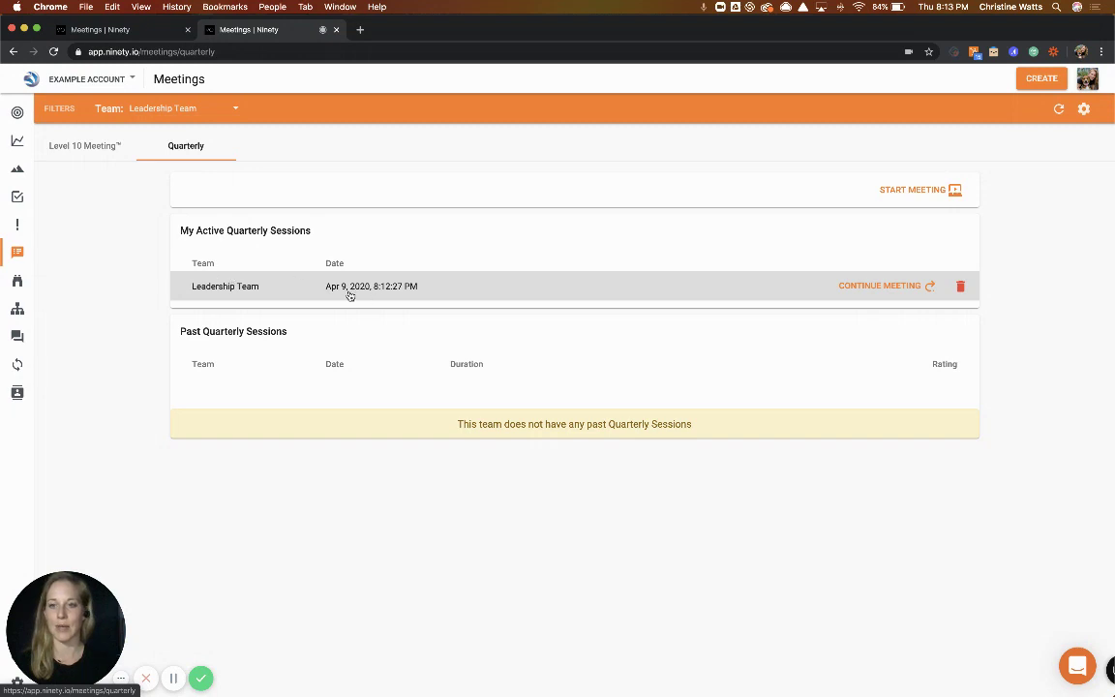
pyautogui.click(910, 190)
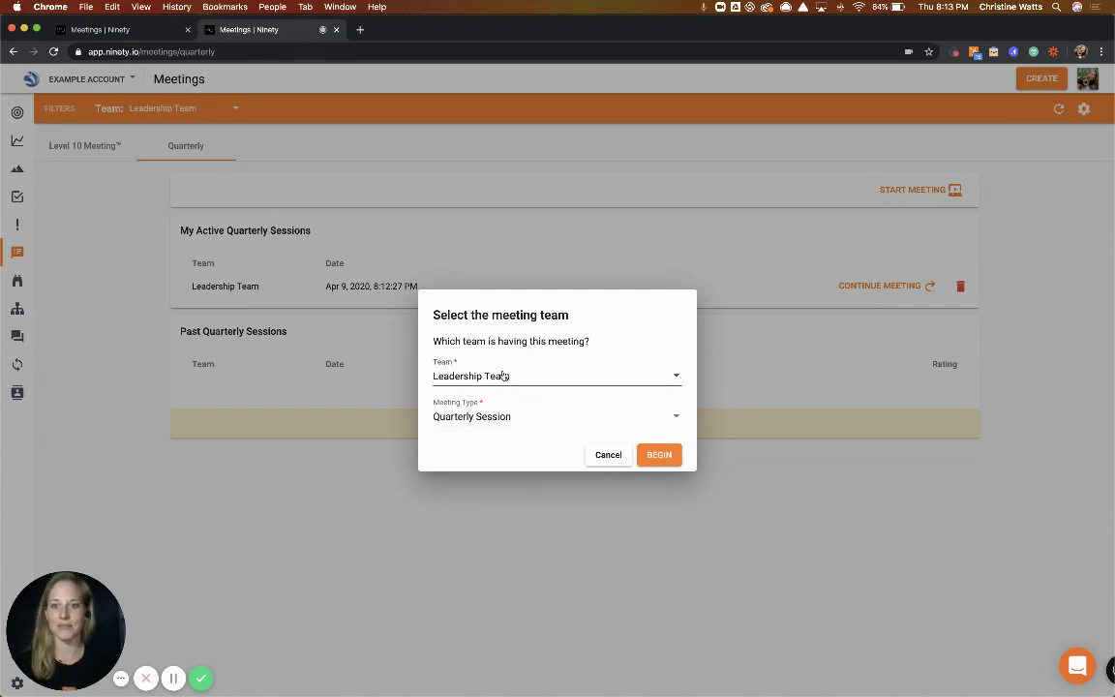
pyautogui.click(659, 455)
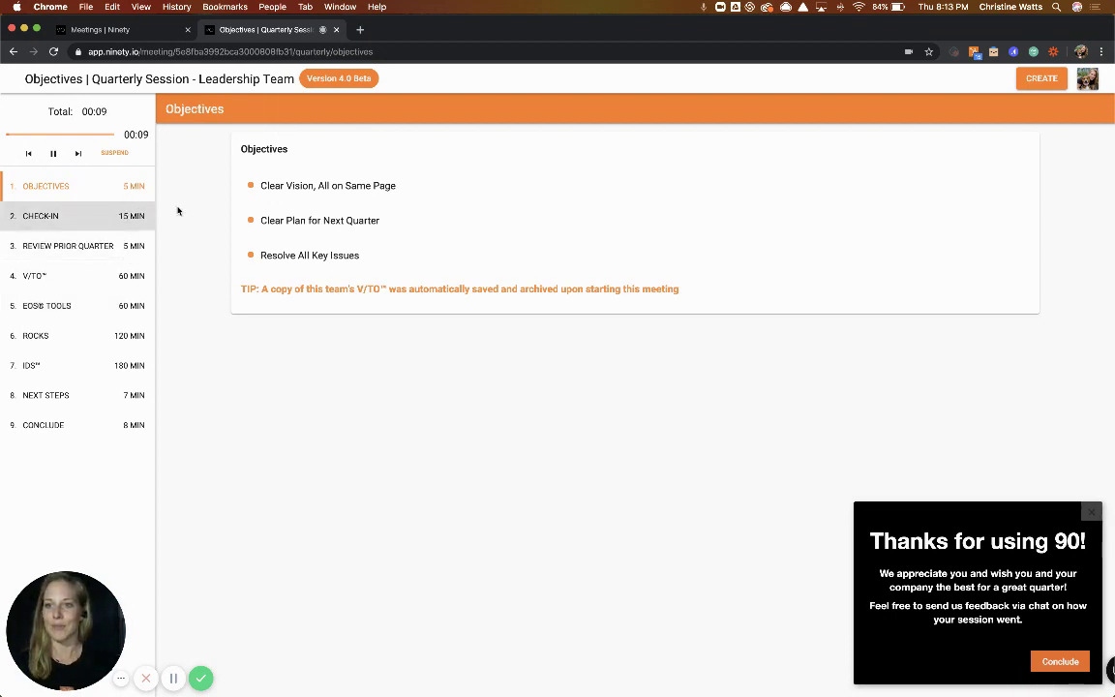
pyautogui.click(1050, 662)
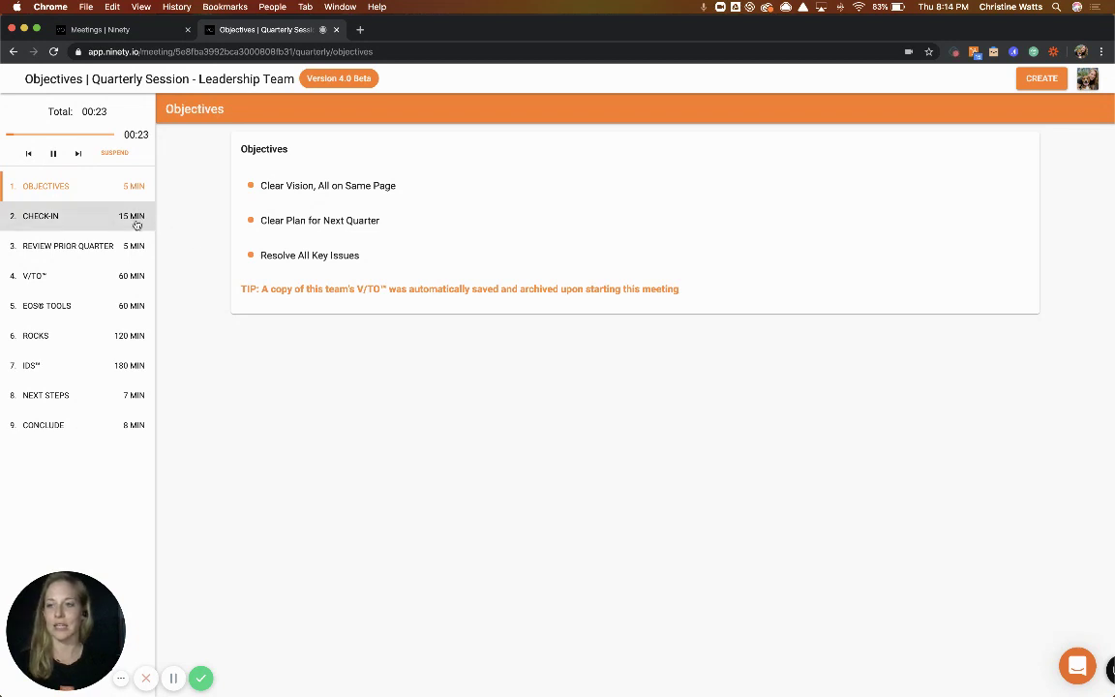
# Step: Go to the Check-In section of the agenda and look at the form for creating an issue
pyautogui.click(98, 220)
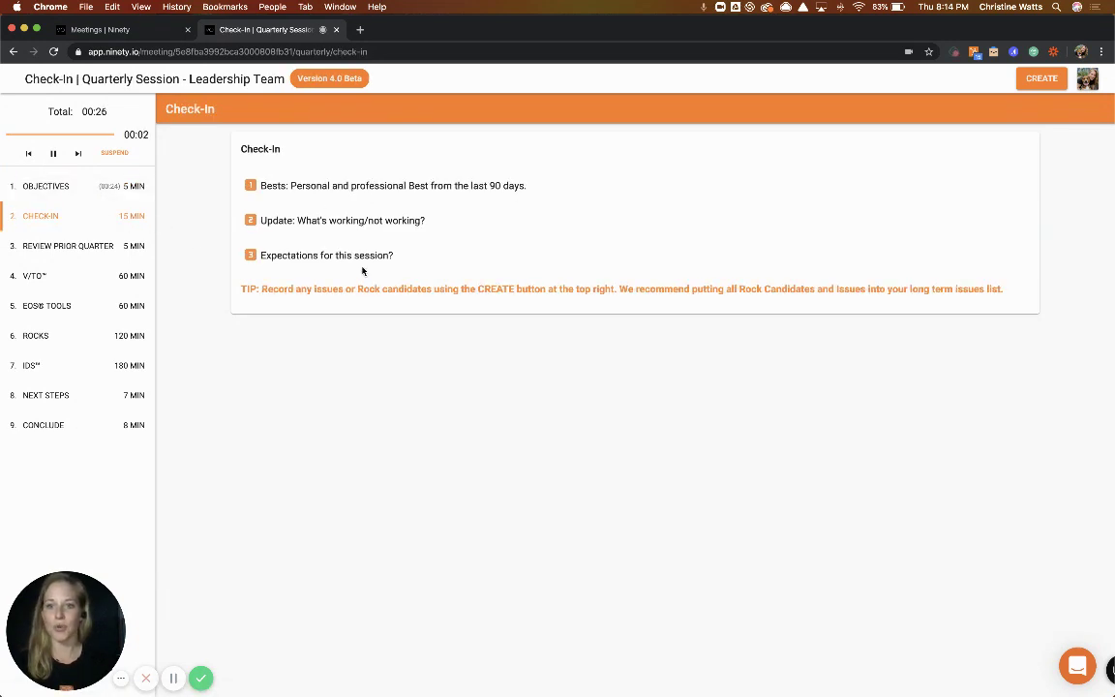
pyautogui.click(1036, 82)
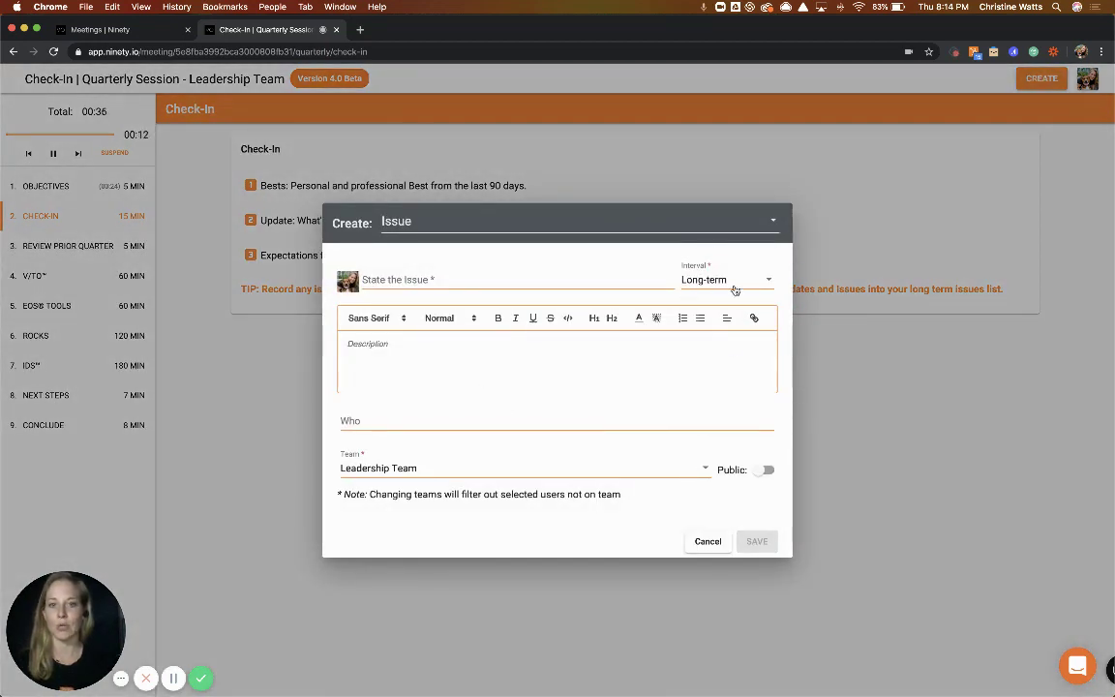
pyautogui.click(709, 541)
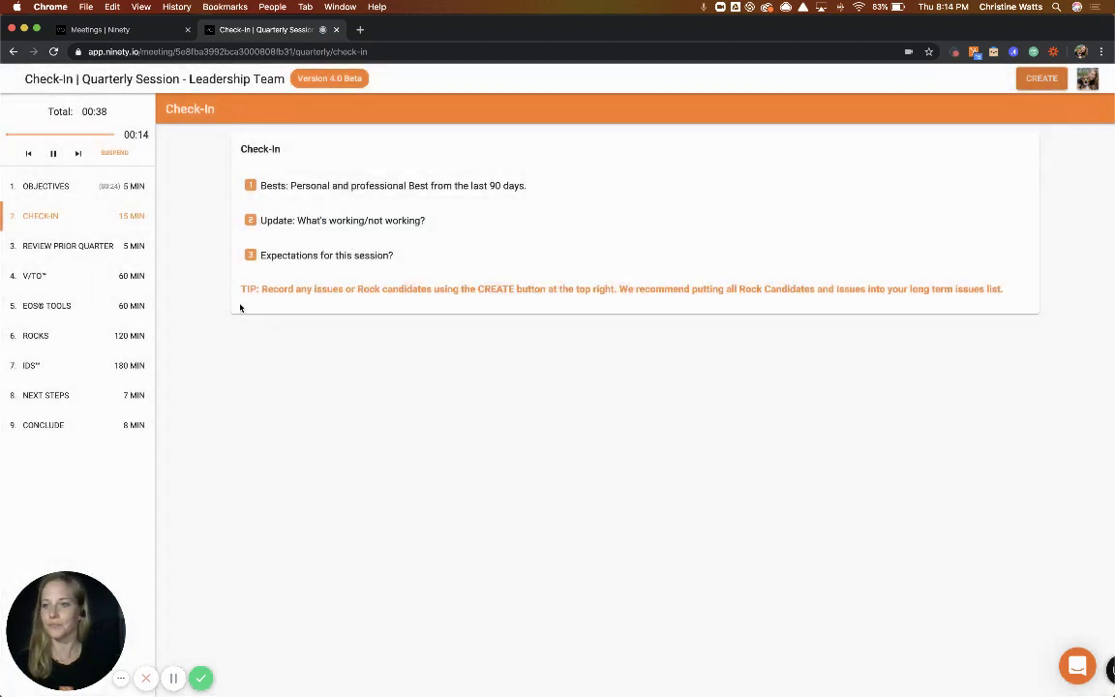
# Step: Go to the Review Prior Quarter section and check which actions are available for the Profitability rock
pyautogui.click(113, 247)
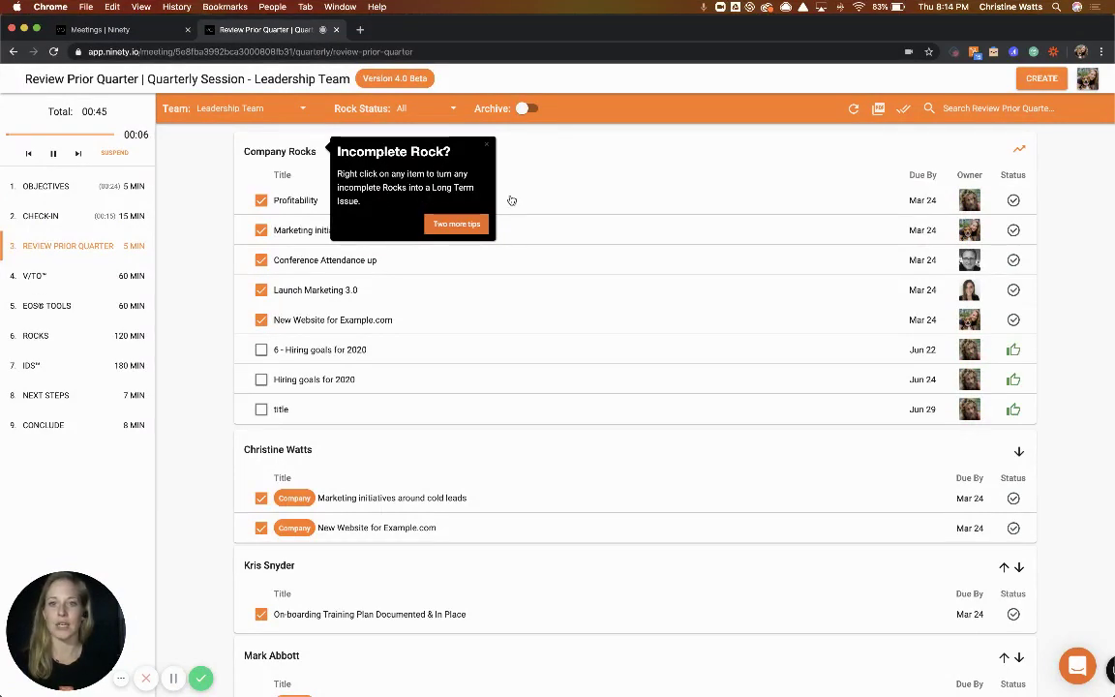
pyautogui.rightClick(557, 198)
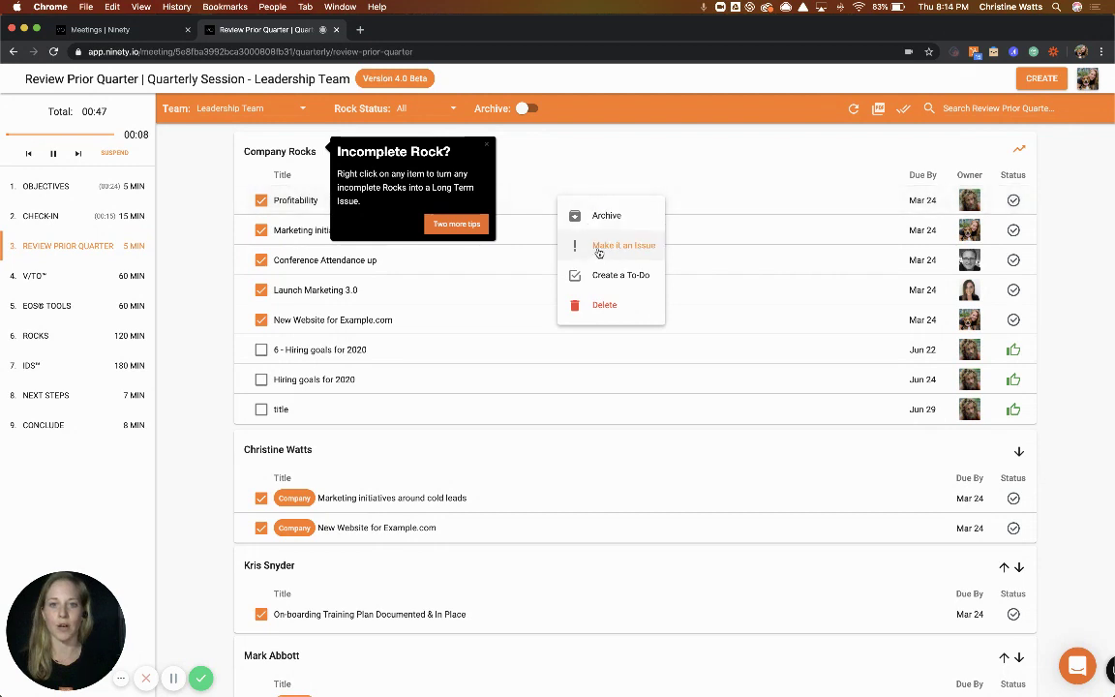
pyautogui.click(575, 176)
# Step: Read through the Review Prior Quarter tips and check the completion rate of the Company Rocks
pyautogui.click(456, 224)
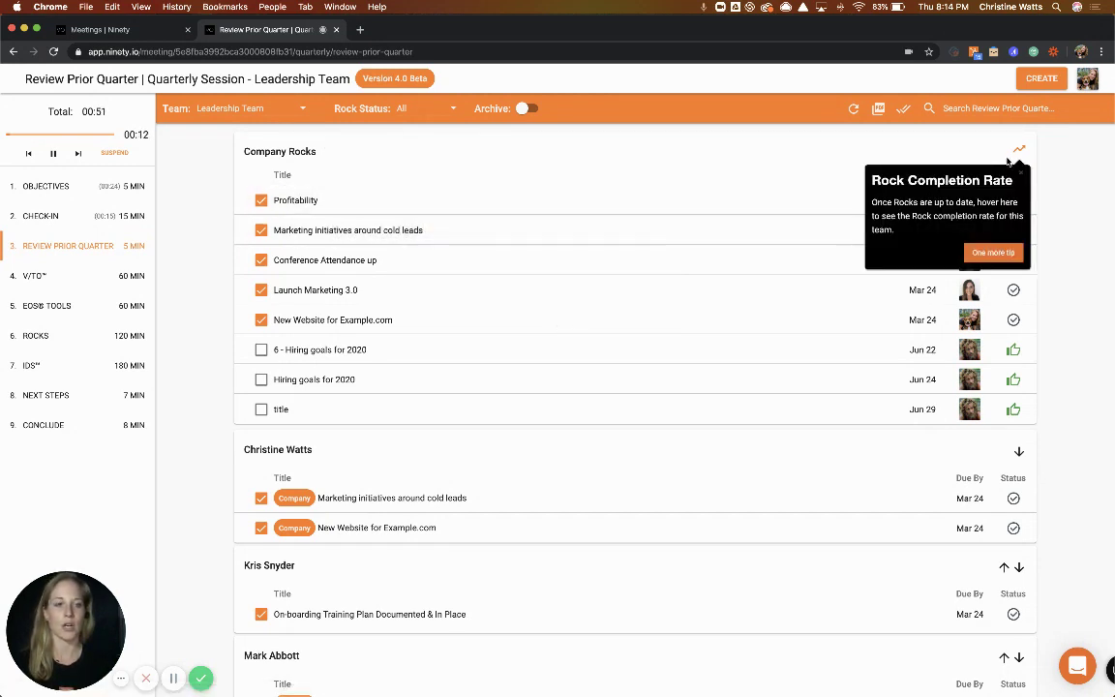
pyautogui.moveTo(1021, 152)
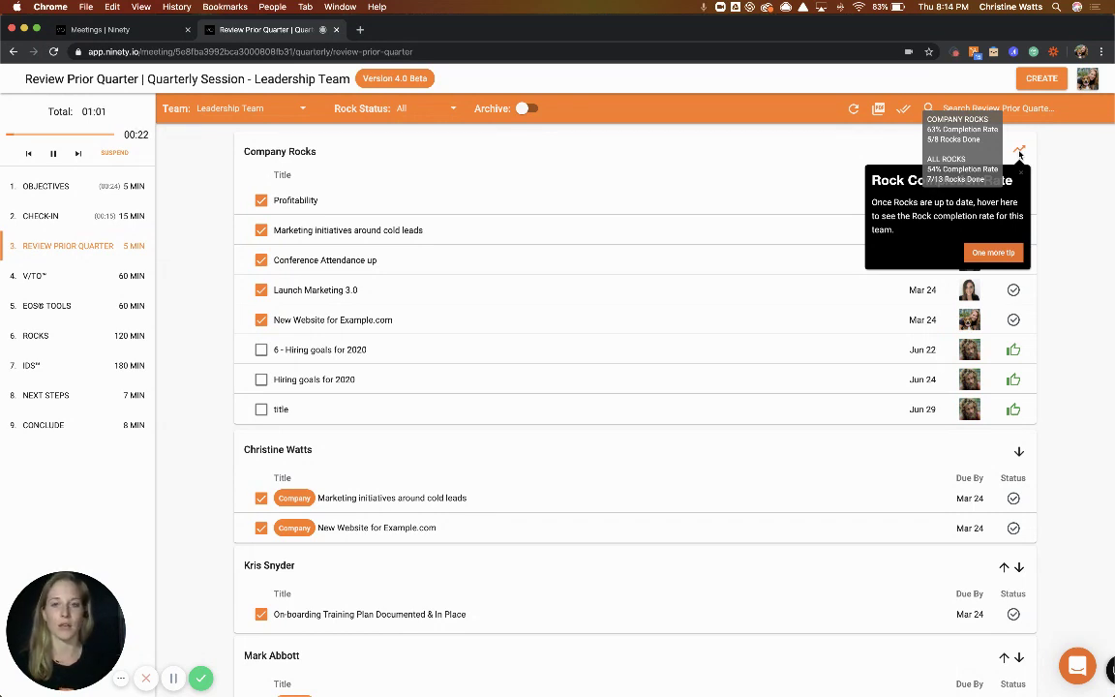
pyautogui.click(988, 252)
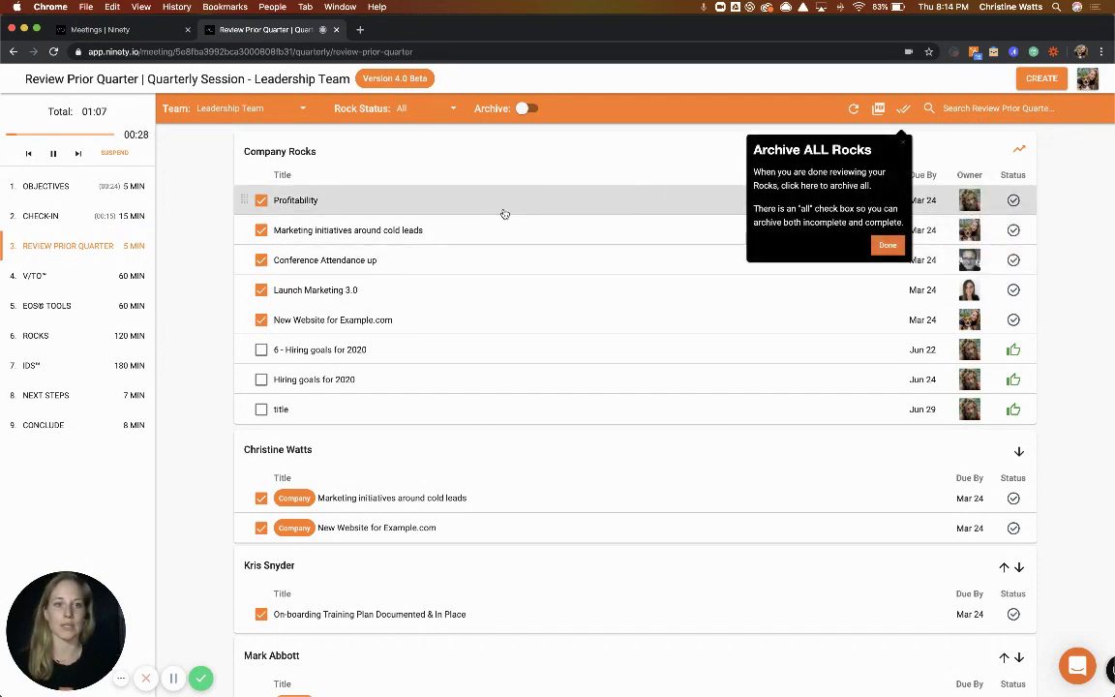
pyautogui.click(888, 245)
pyautogui.click(904, 110)
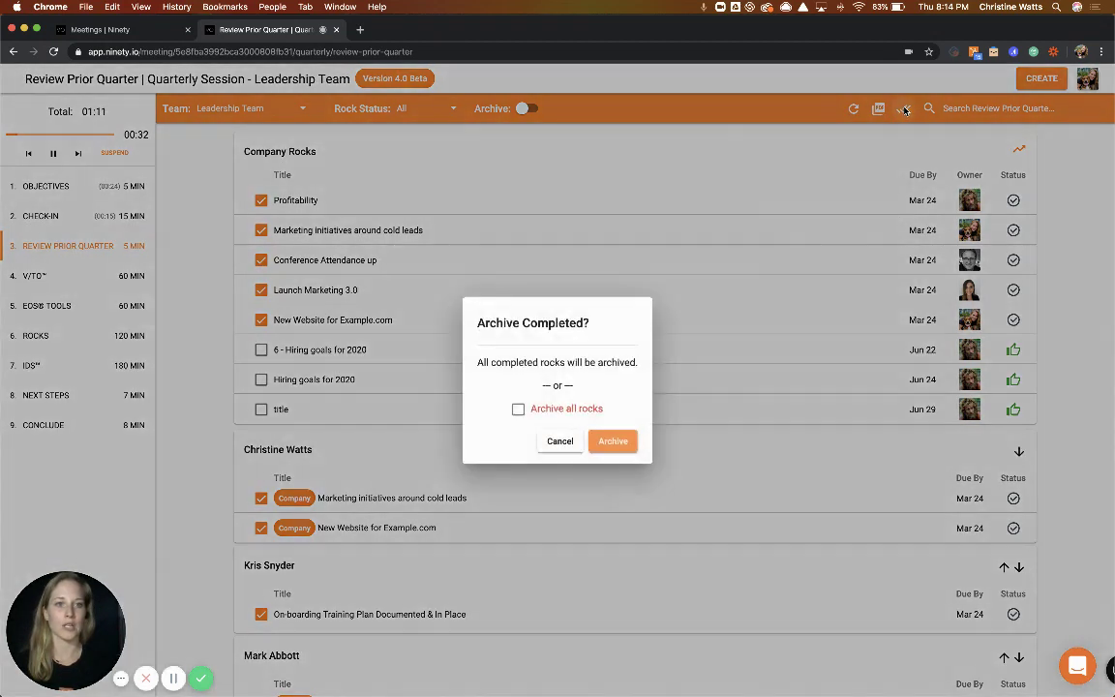
pyautogui.click(517, 402)
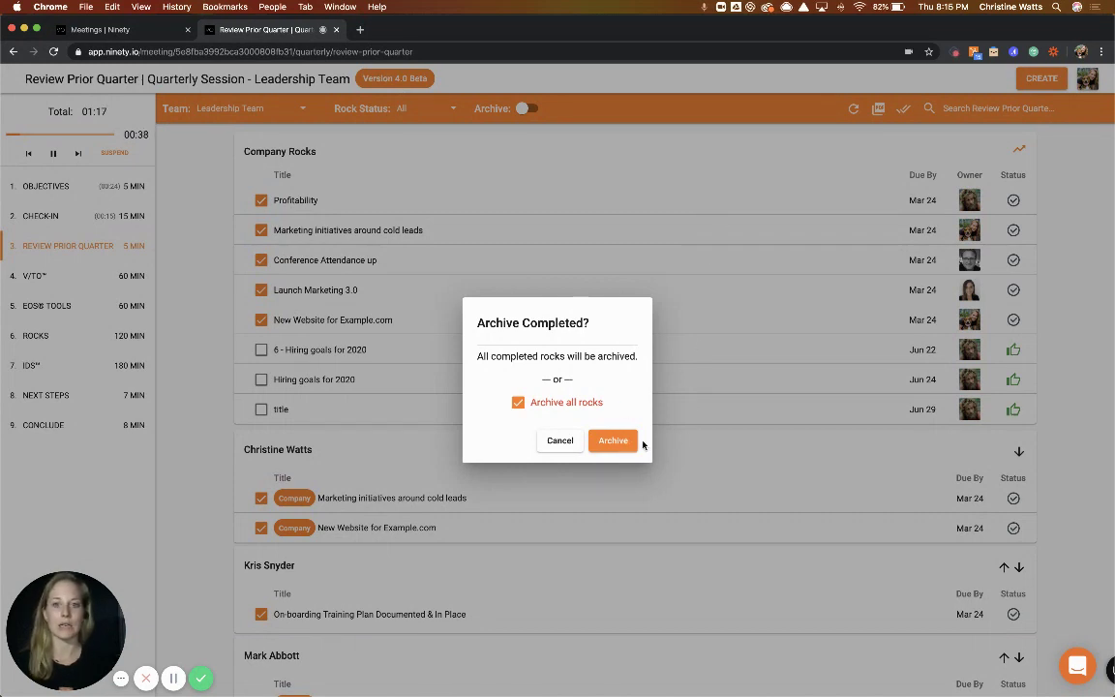
pyautogui.click(559, 440)
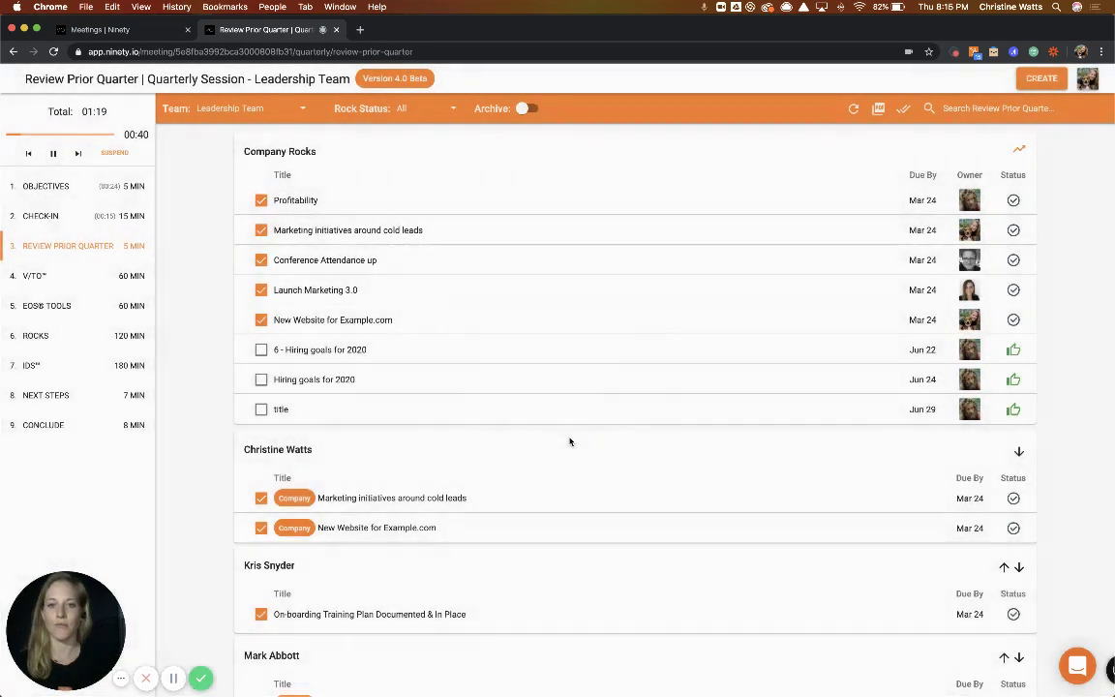
pyautogui.rightClick(570, 346)
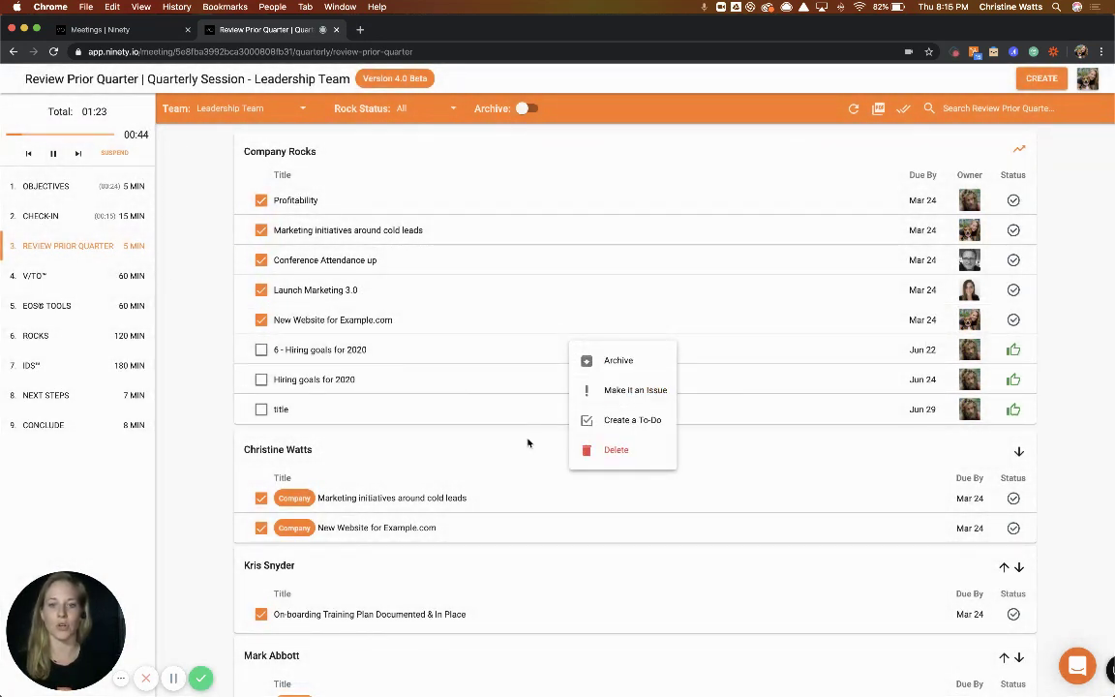
pyautogui.click(476, 400)
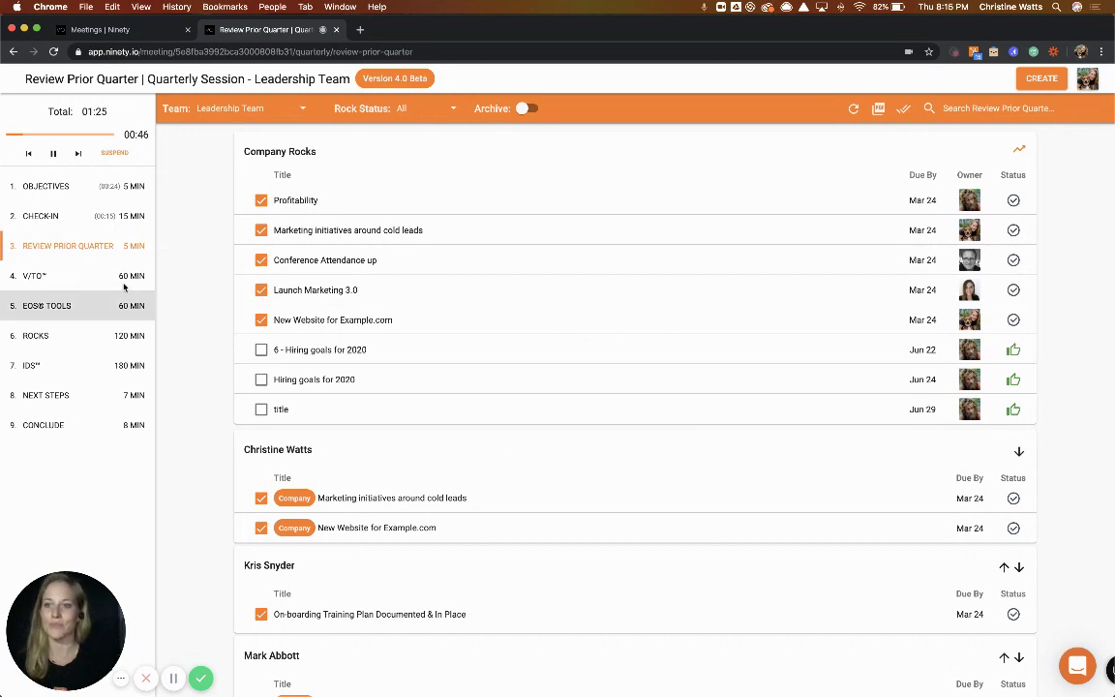
# Step: Go to the V/TO section of the agenda and dismiss its two tips
pyautogui.click(87, 276)
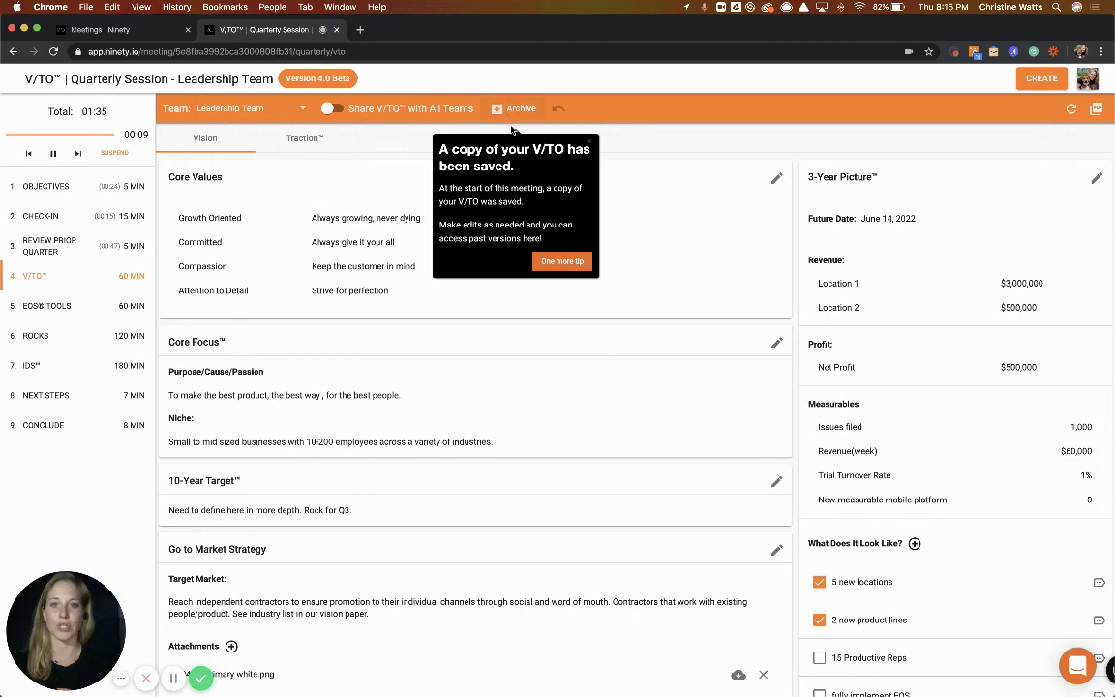
pyautogui.click(549, 263)
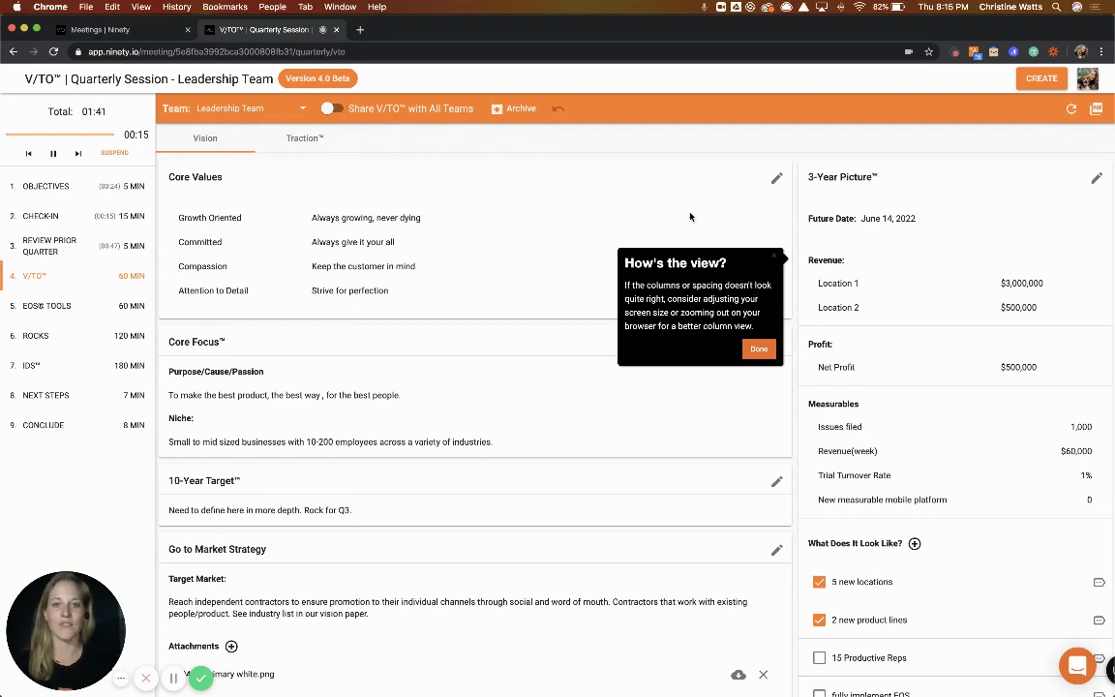
pyautogui.click(758, 350)
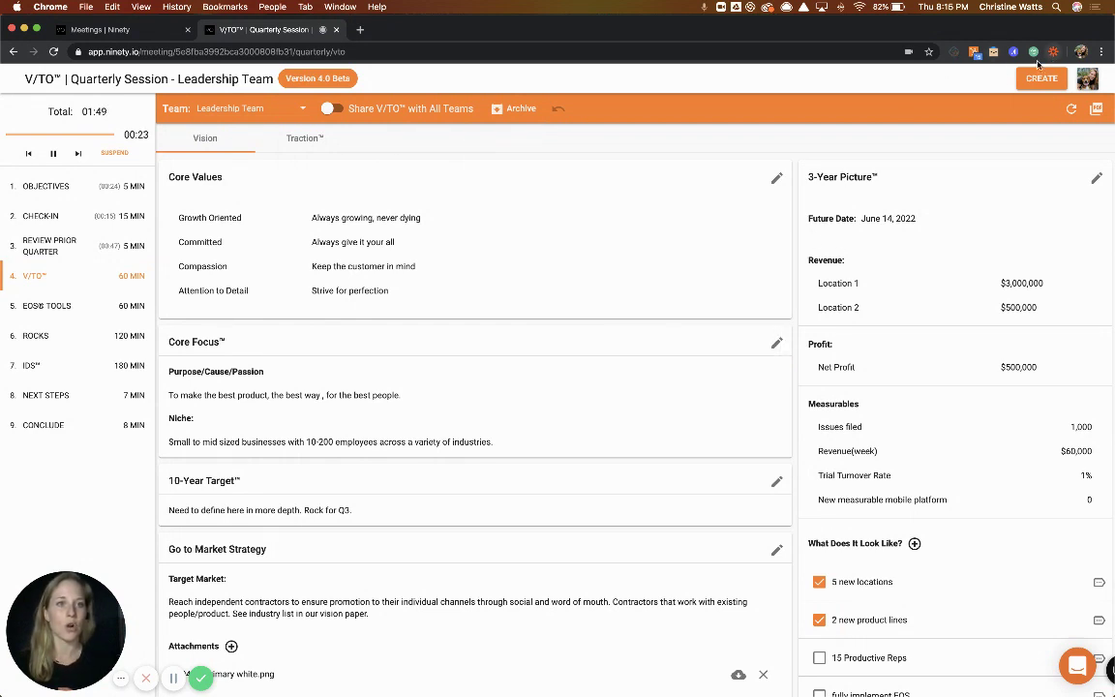
# Step: Review the Traction page's yearly goals, rocks and long-term issues, plus the 3-Year Picture on the Vision page
pyautogui.click(311, 141)
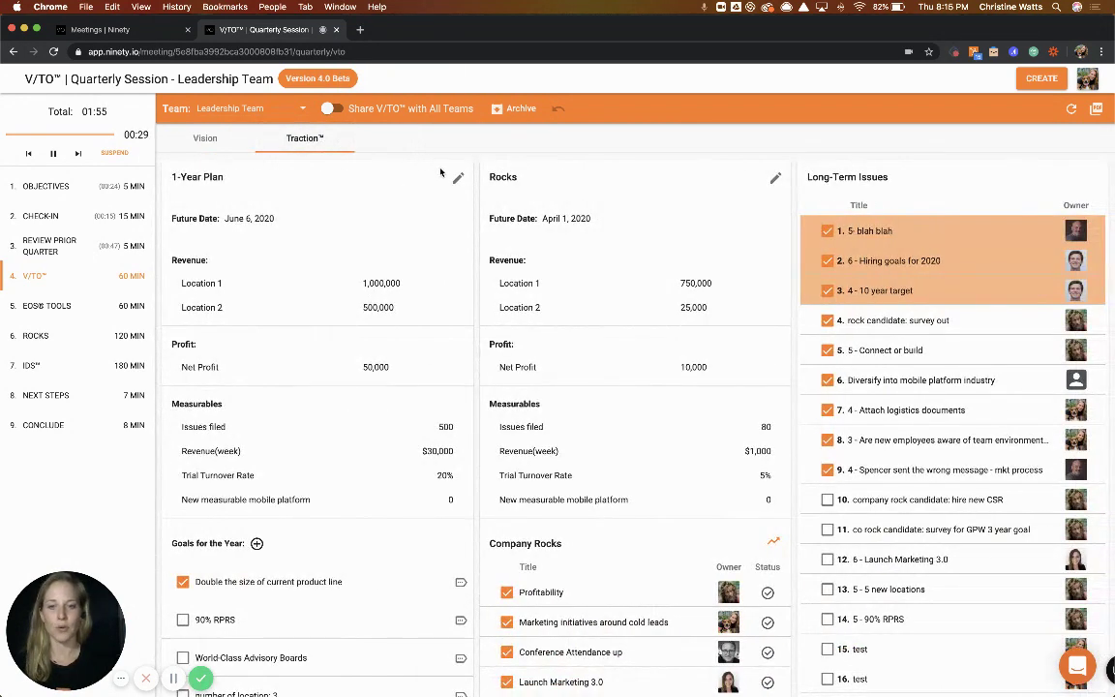
pyautogui.scroll(-3, 274, 257)
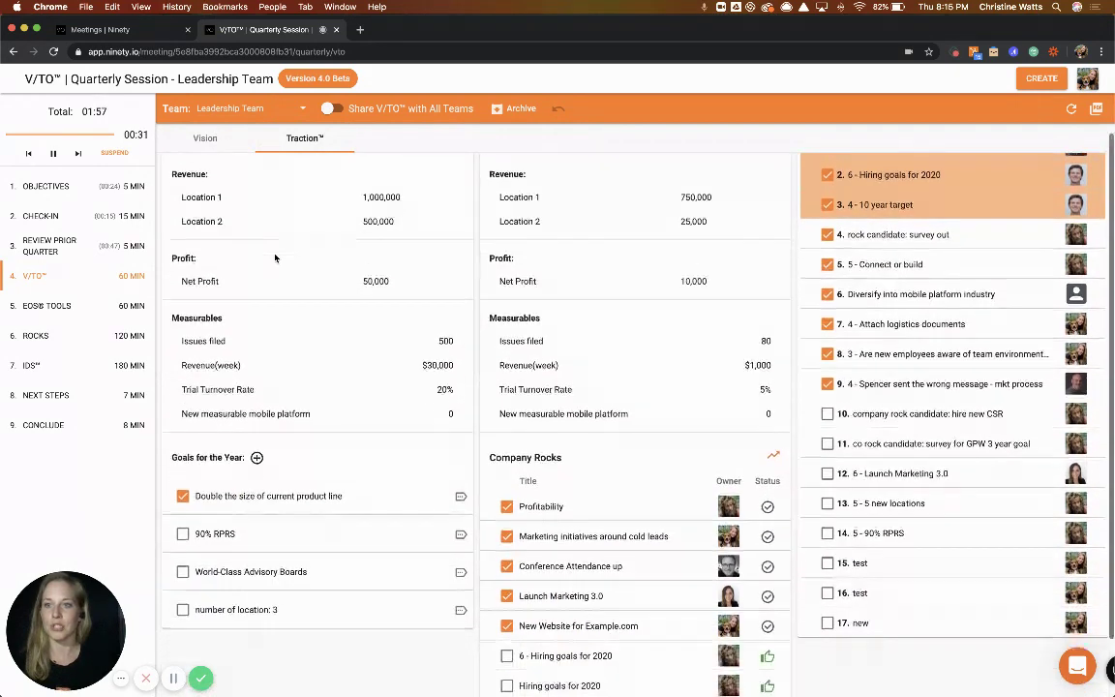
pyautogui.click(183, 463)
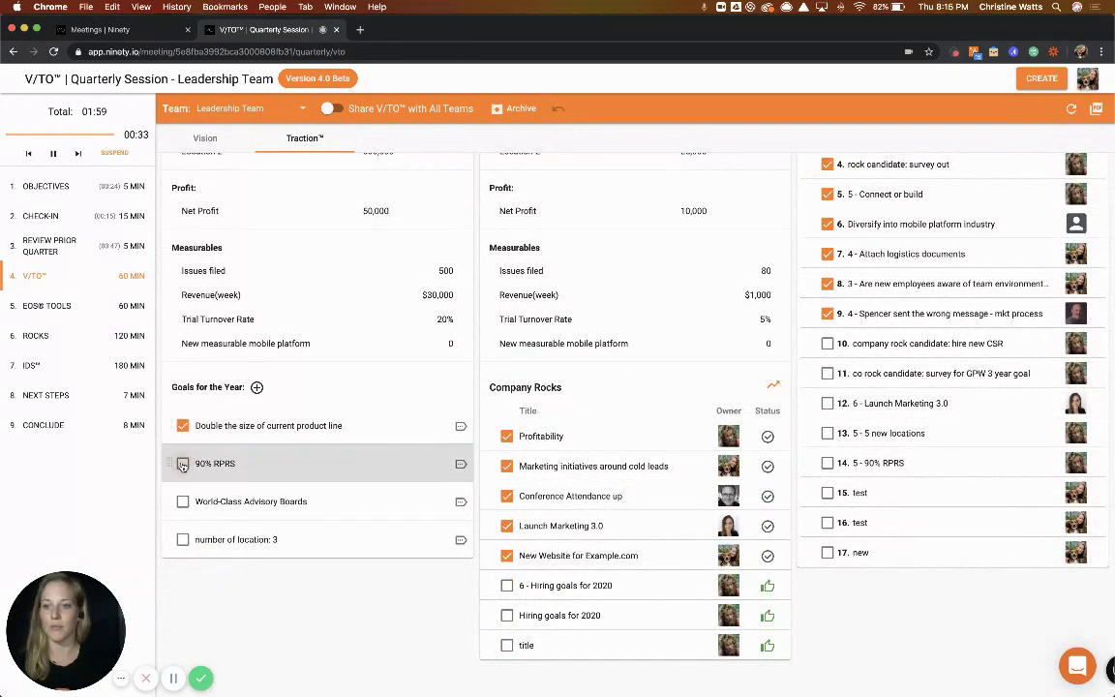
pyautogui.click(200, 134)
pyautogui.scroll(-2, 852, 547)
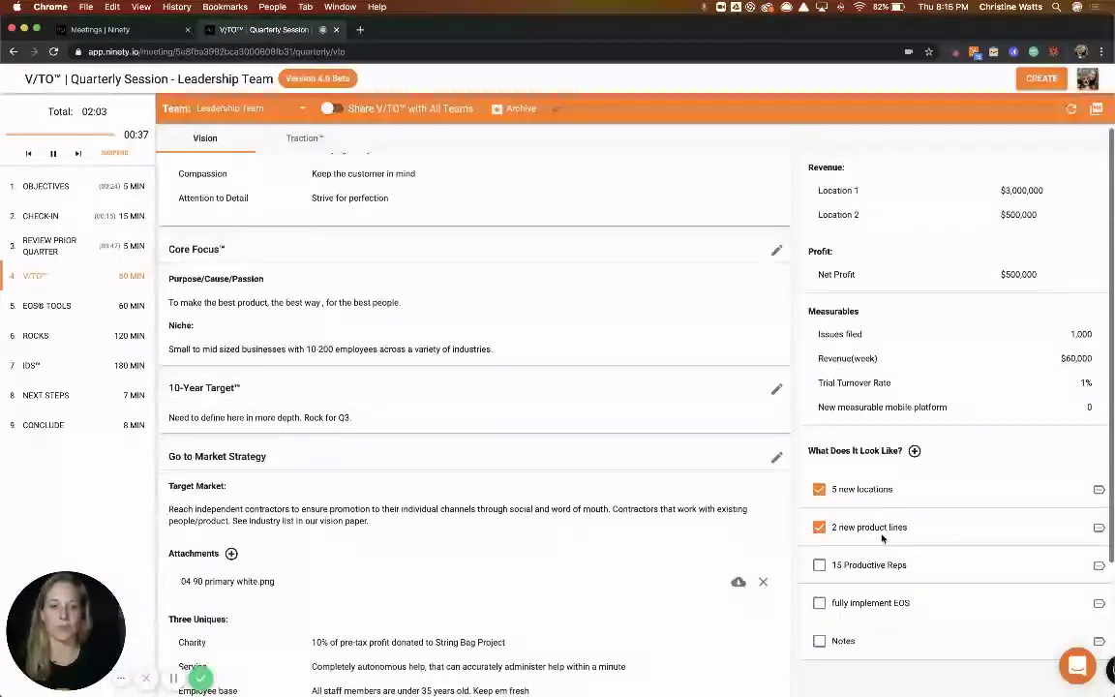
pyautogui.scroll(2, 820, 553)
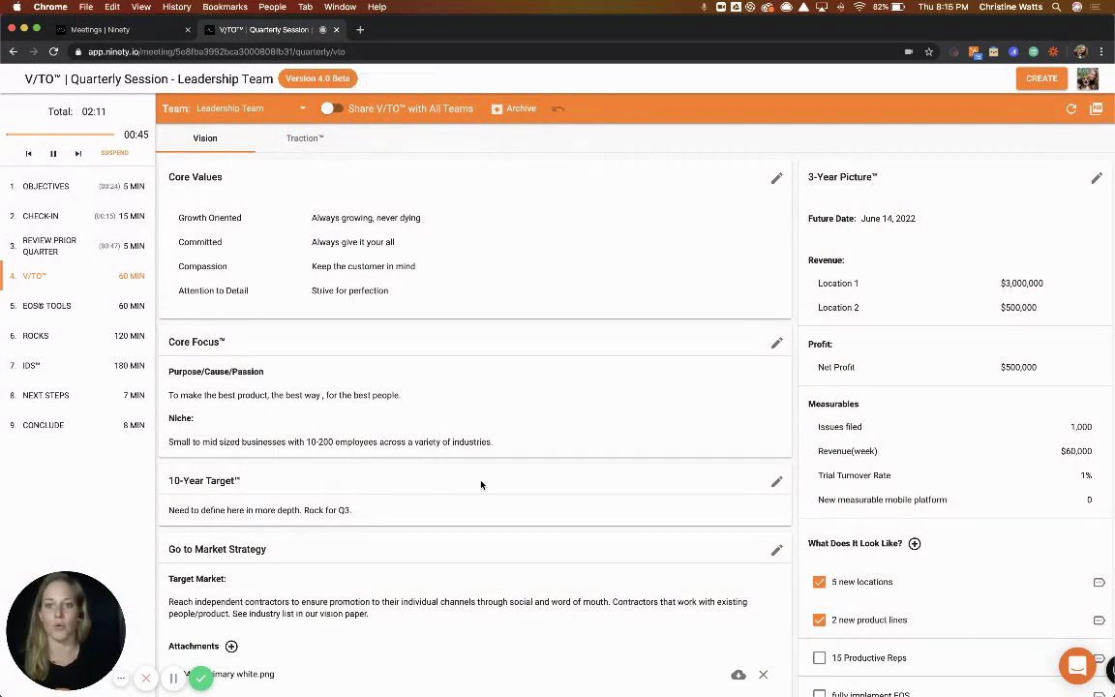
# Step: Look at the team selection and the list of archived V/TO versions without changing anything
pyautogui.click(257, 108)
pyautogui.click(367, 130)
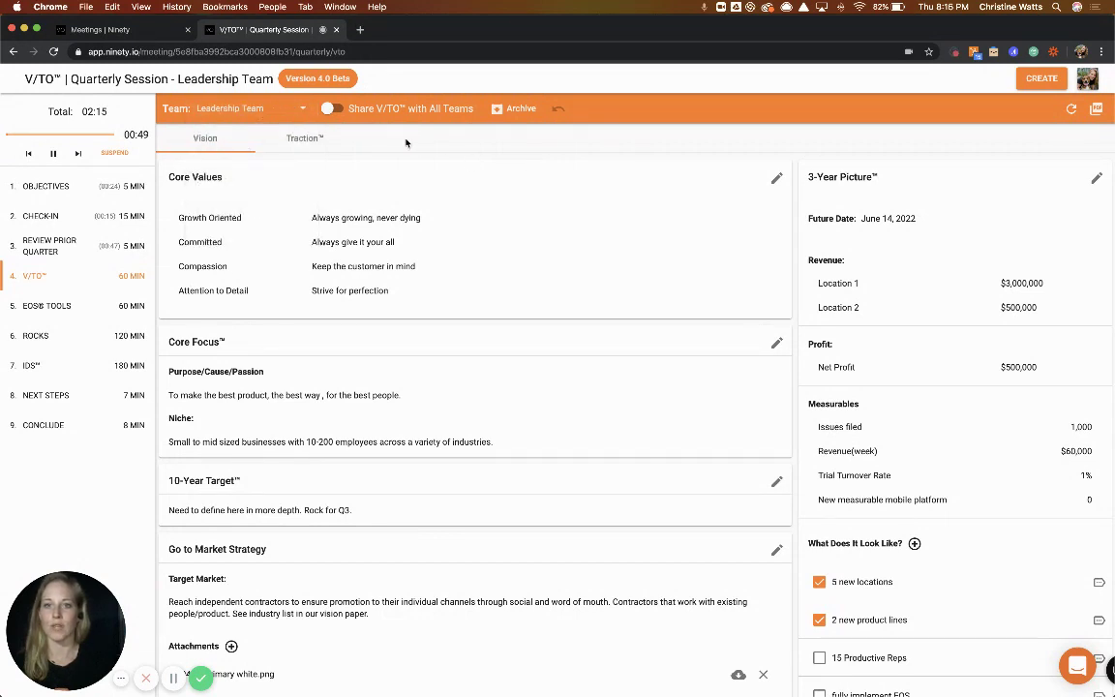
pyautogui.click(504, 115)
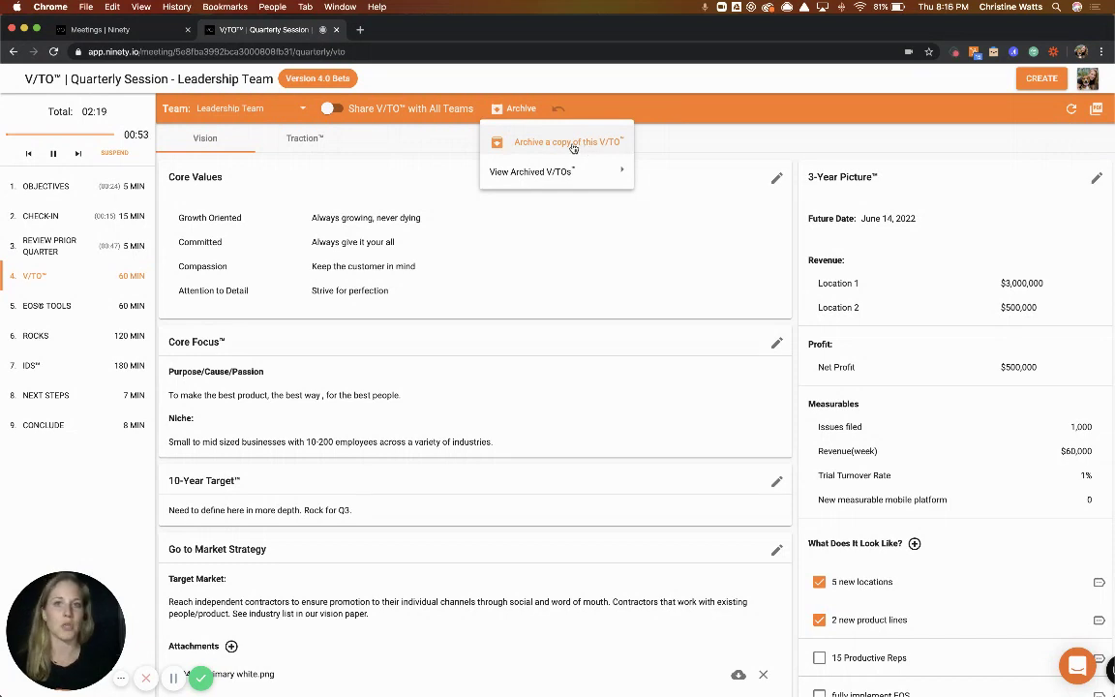
pyautogui.moveTo(563, 176)
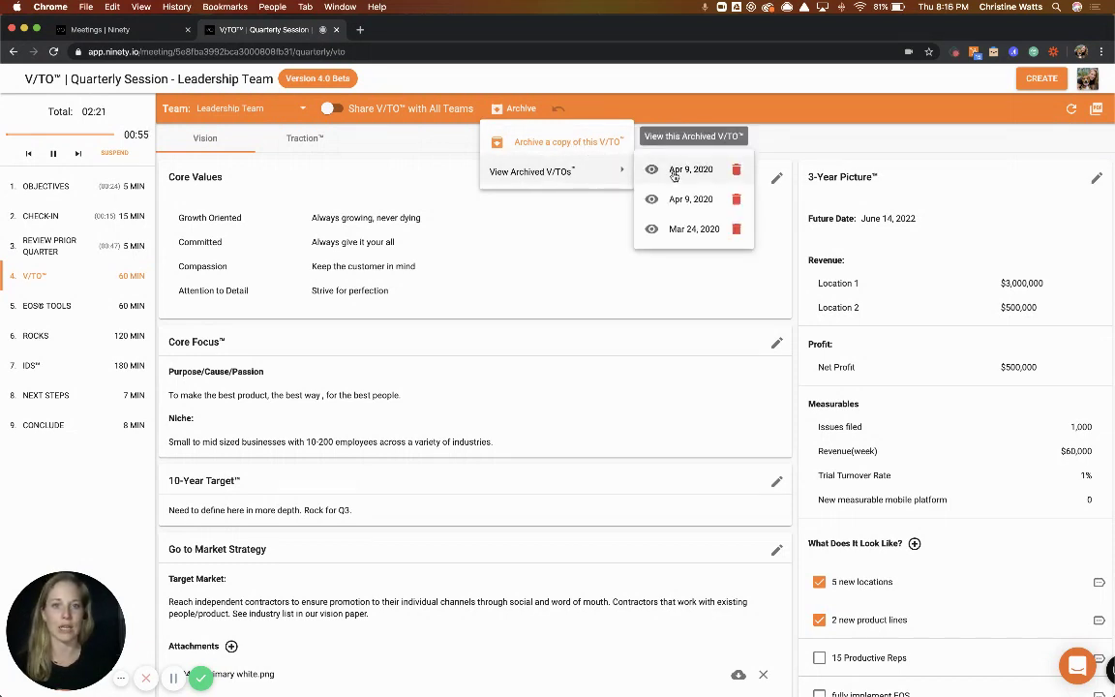
pyautogui.click(717, 119)
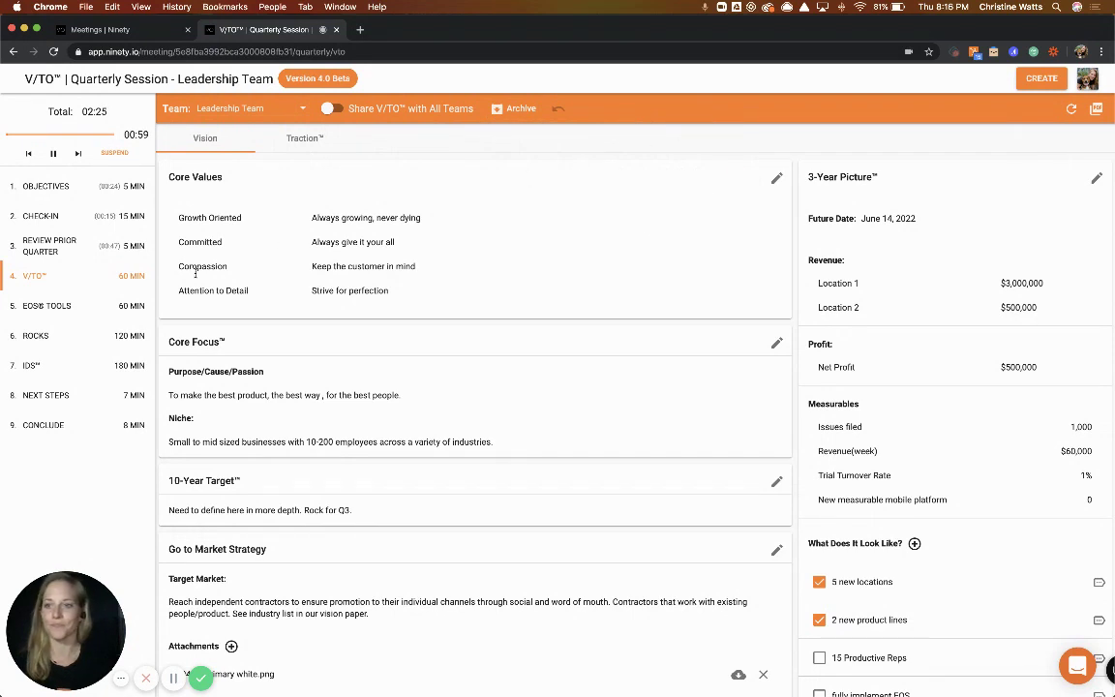
# Step: Go to the EOS Tools section and mark Rocks and The V/TO as covered in the EOS Toolbox
pyautogui.click(97, 305)
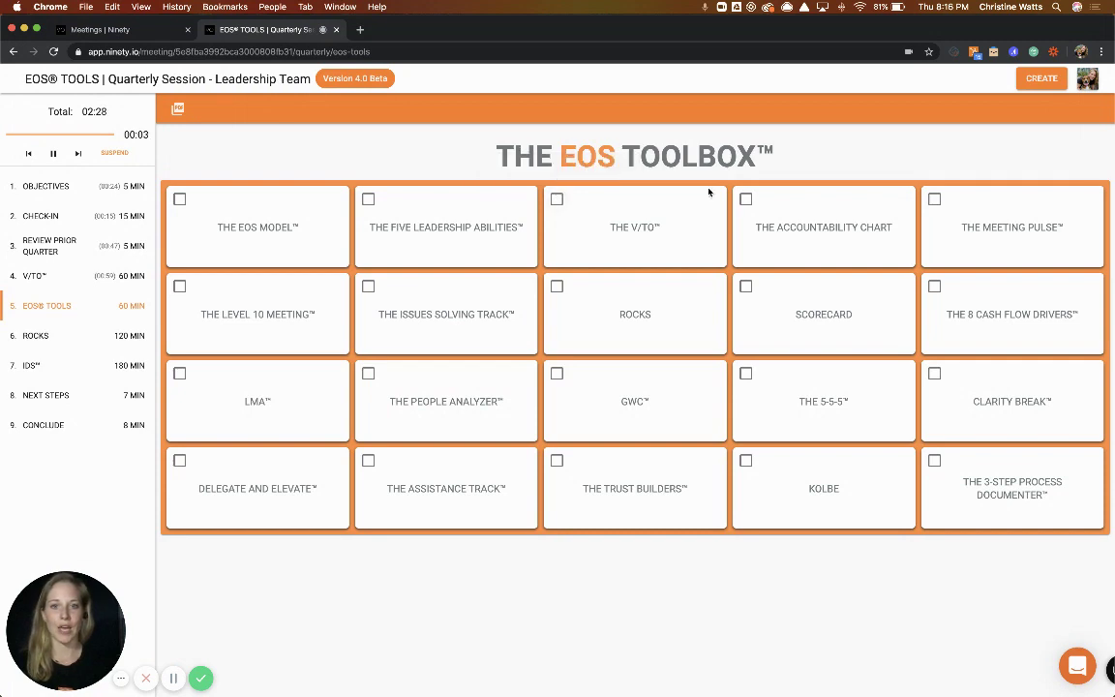
pyautogui.click(557, 287)
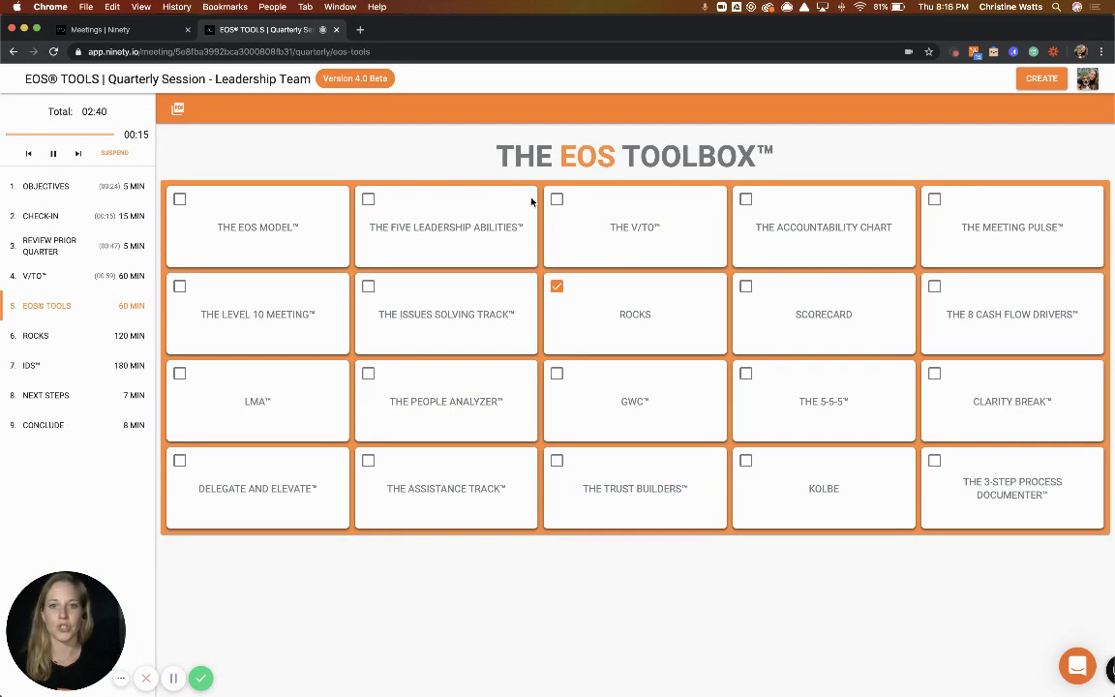
pyautogui.click(556, 199)
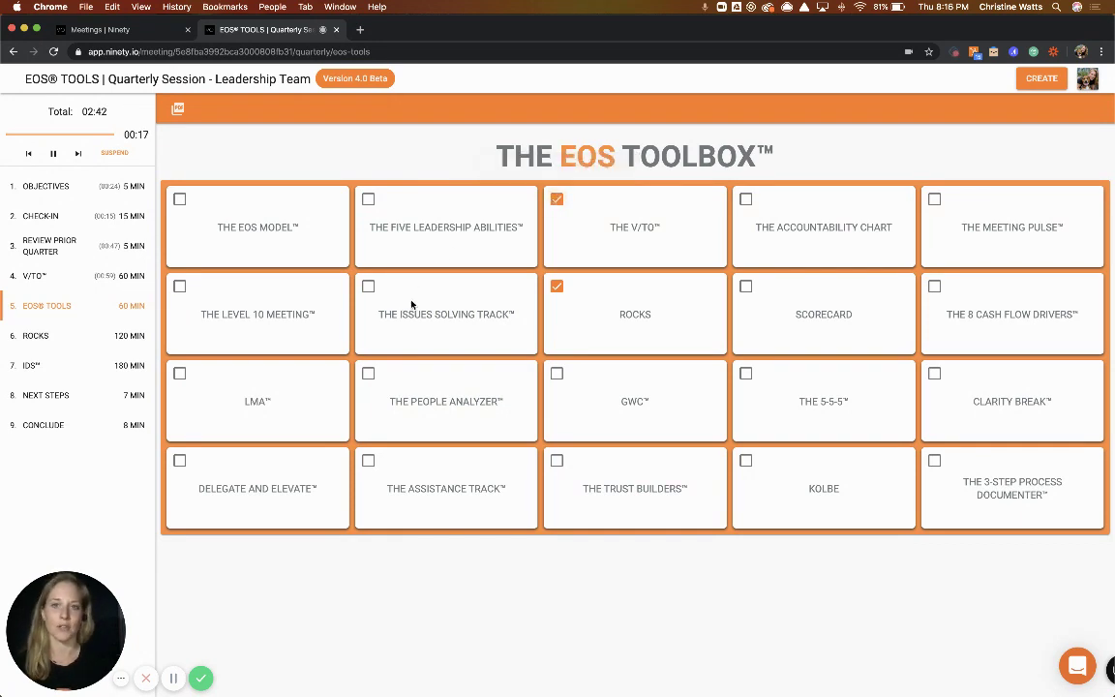
# Step: In the Rocks section's long-term issues, move "4 - Attach logistics documents" to first place and "4 - Spencer sent the wrong message - mkt process" to second
pyautogui.click(83, 335)
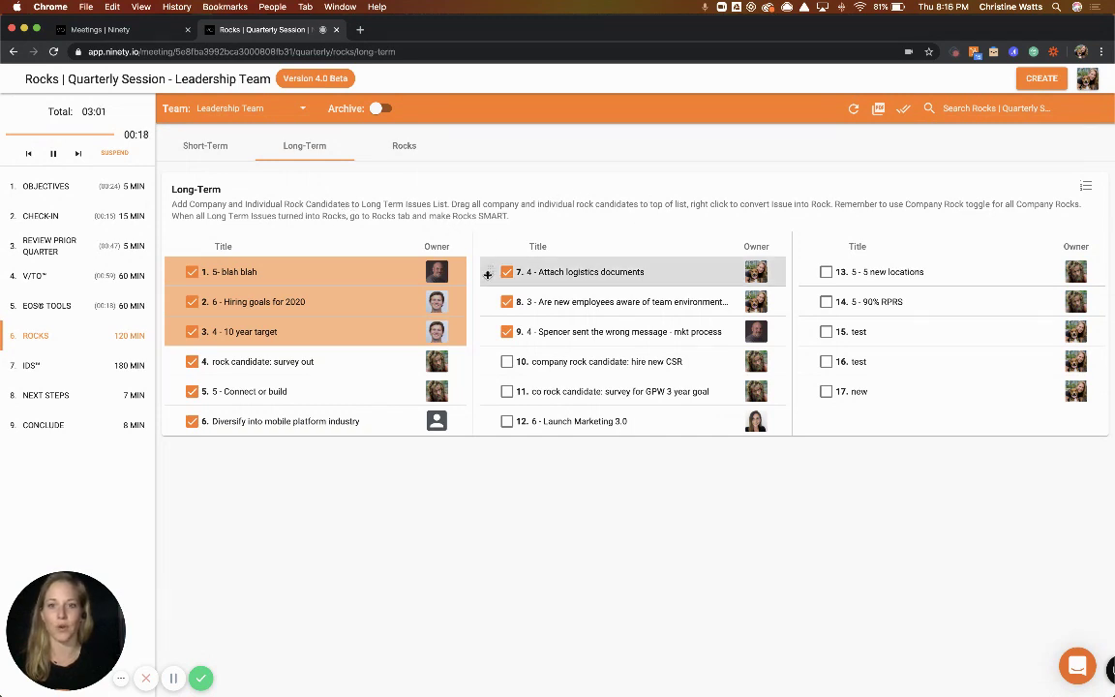
pyautogui.moveTo(490, 272); pyautogui.dragTo(403, 281)
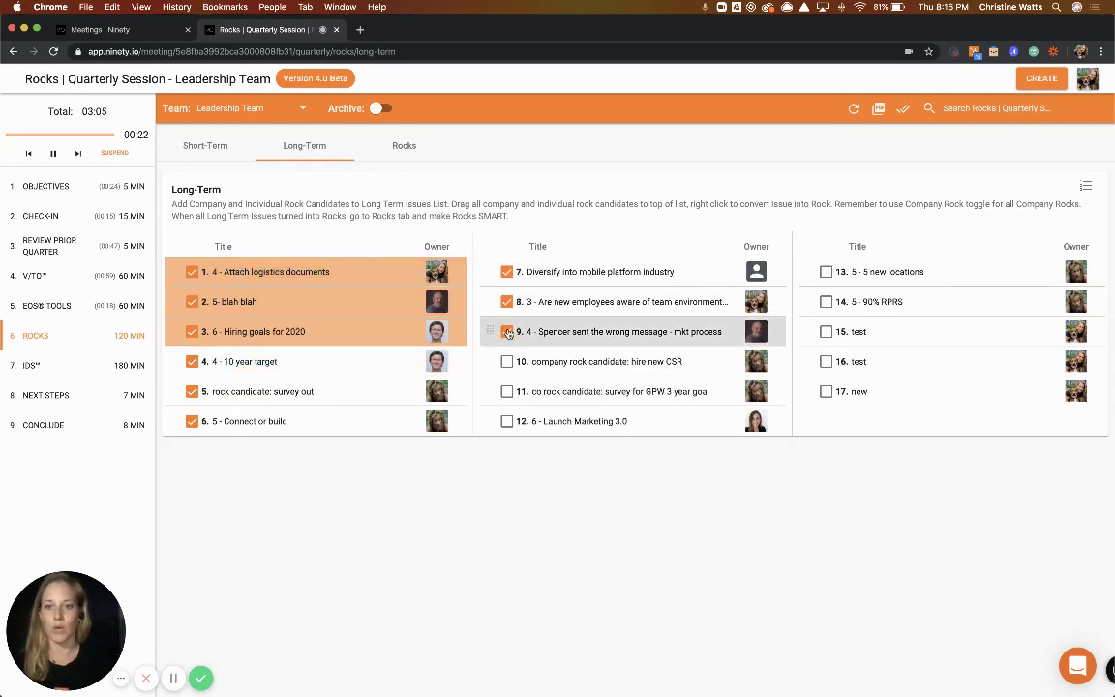
pyautogui.moveTo(683, 336); pyautogui.dragTo(369, 308)
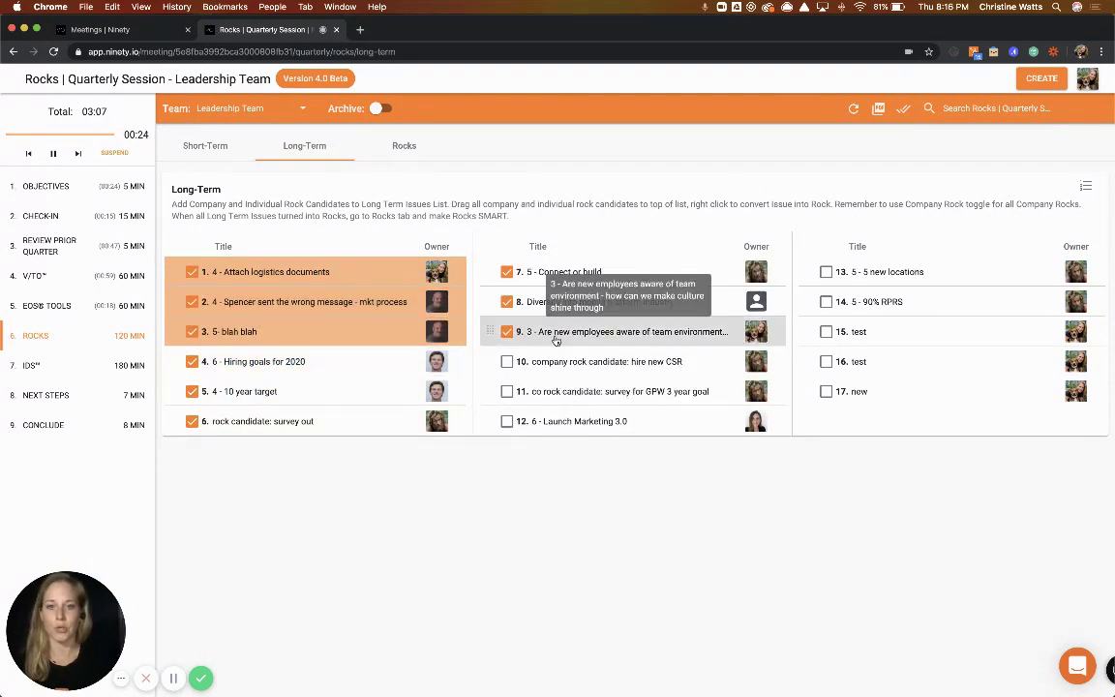
# Step: Retitle the first long-term issue as "CRC - Attach logistics documents" and close its details
pyautogui.rightClick(554, 338)
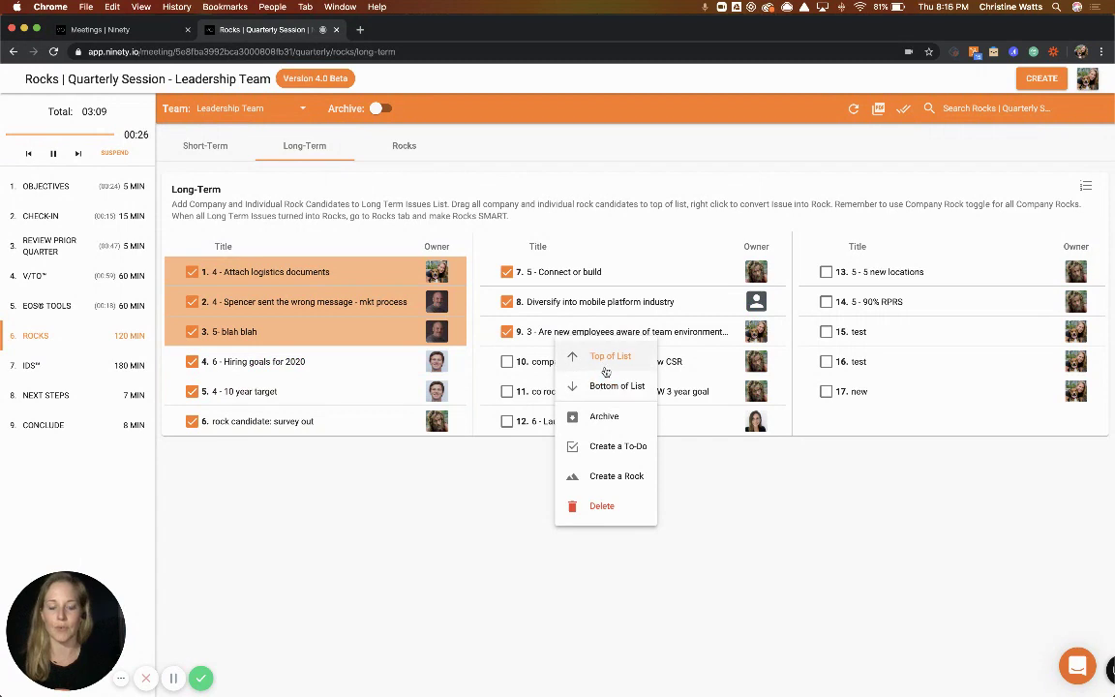
pyautogui.click(597, 240)
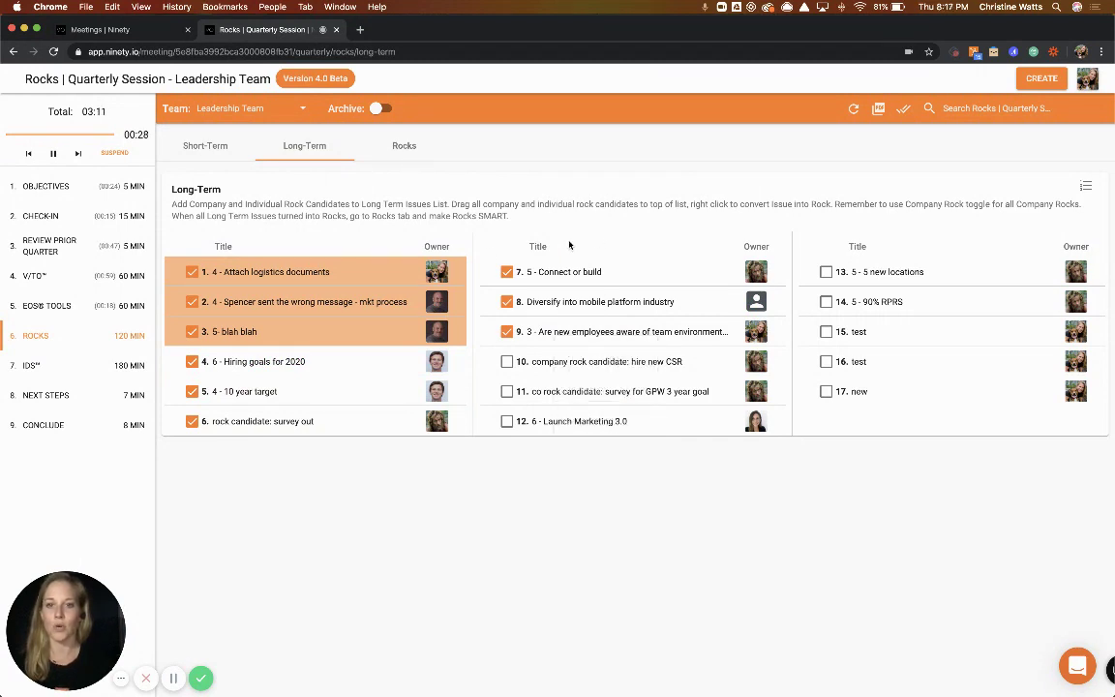
pyautogui.click(307, 280)
pyautogui.click(655, 280)
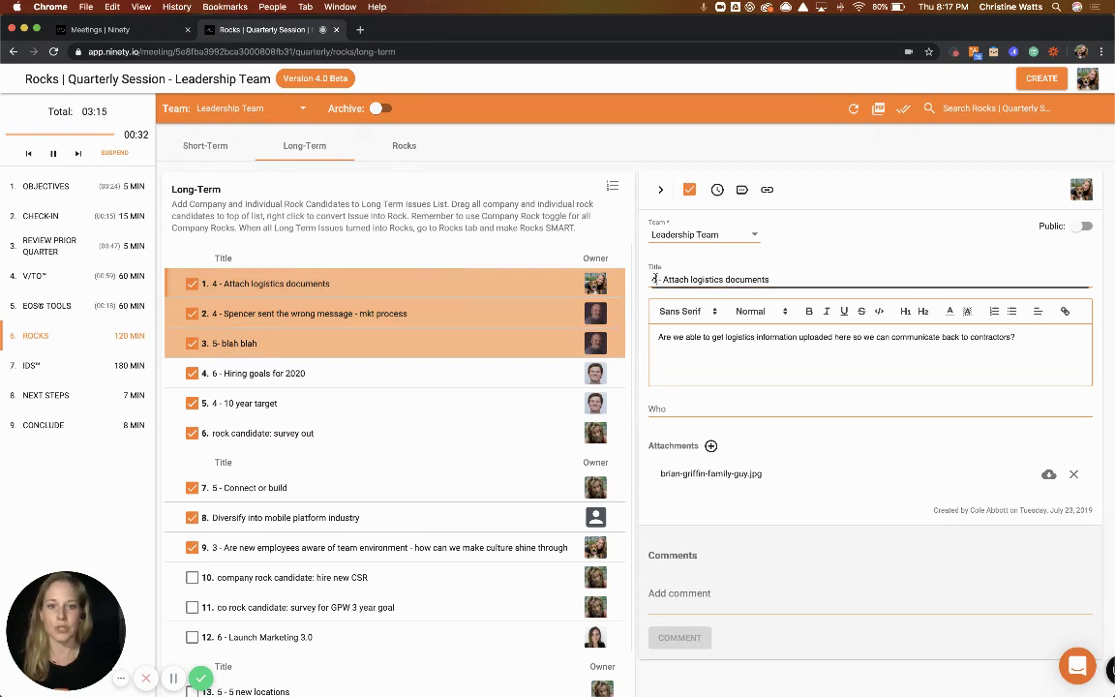
pyautogui.write('CRC')
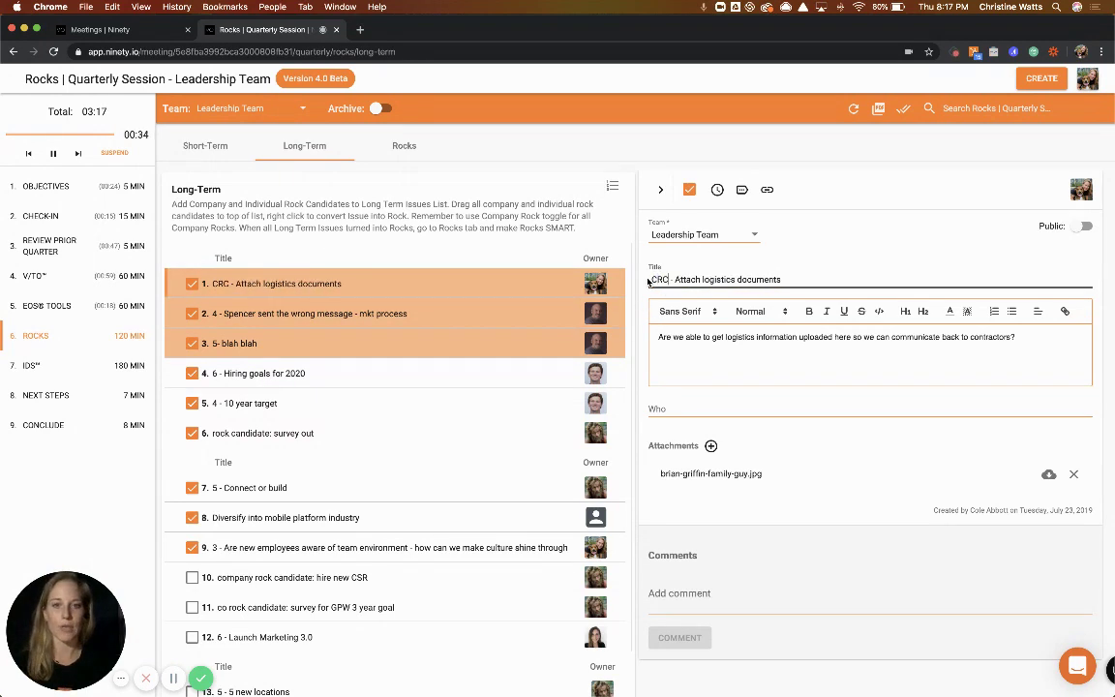
pyautogui.click(779, 235)
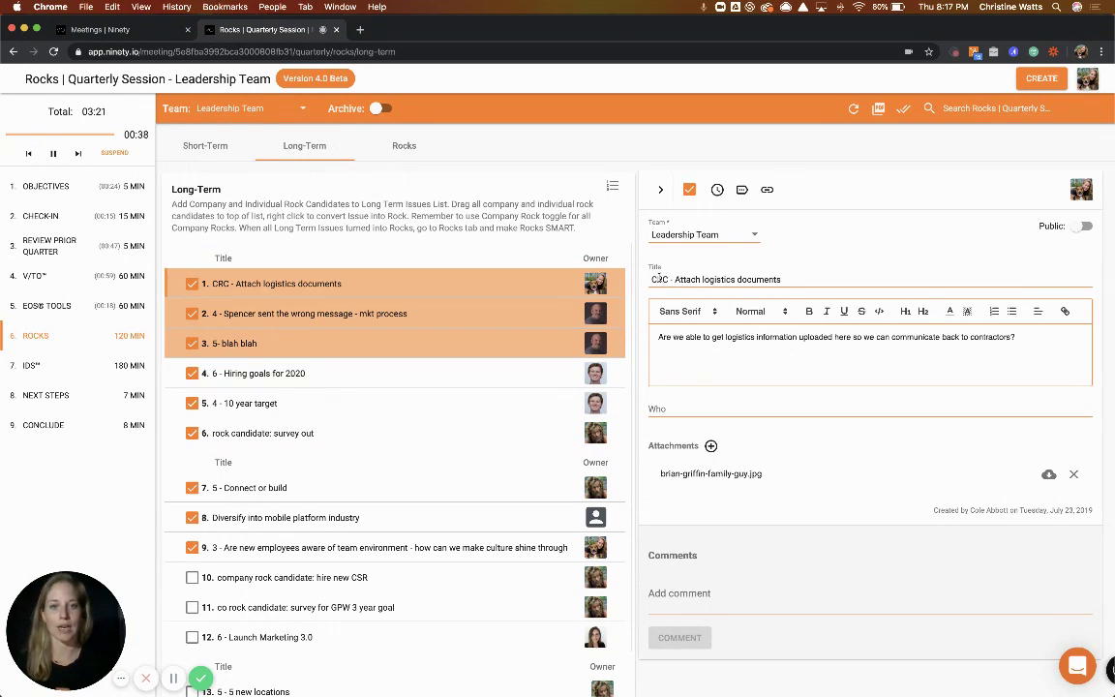
pyautogui.click(662, 192)
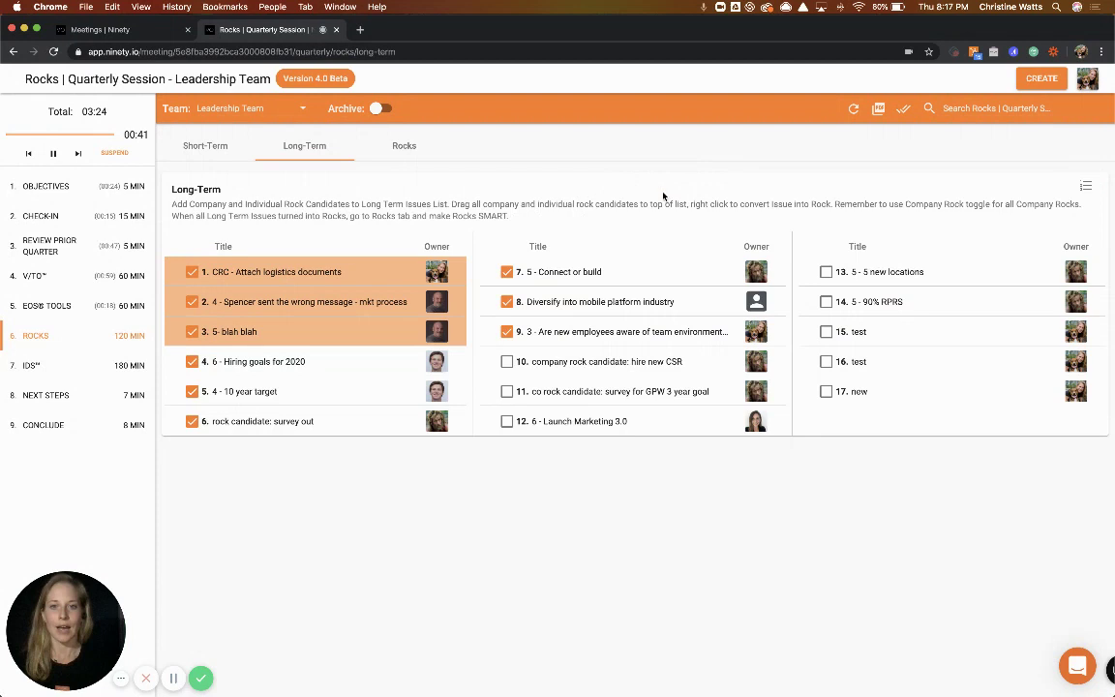
pyautogui.click(610, 274)
pyautogui.moveTo(348, 351); pyautogui.dragTo(576, 193)
pyautogui.click(662, 193)
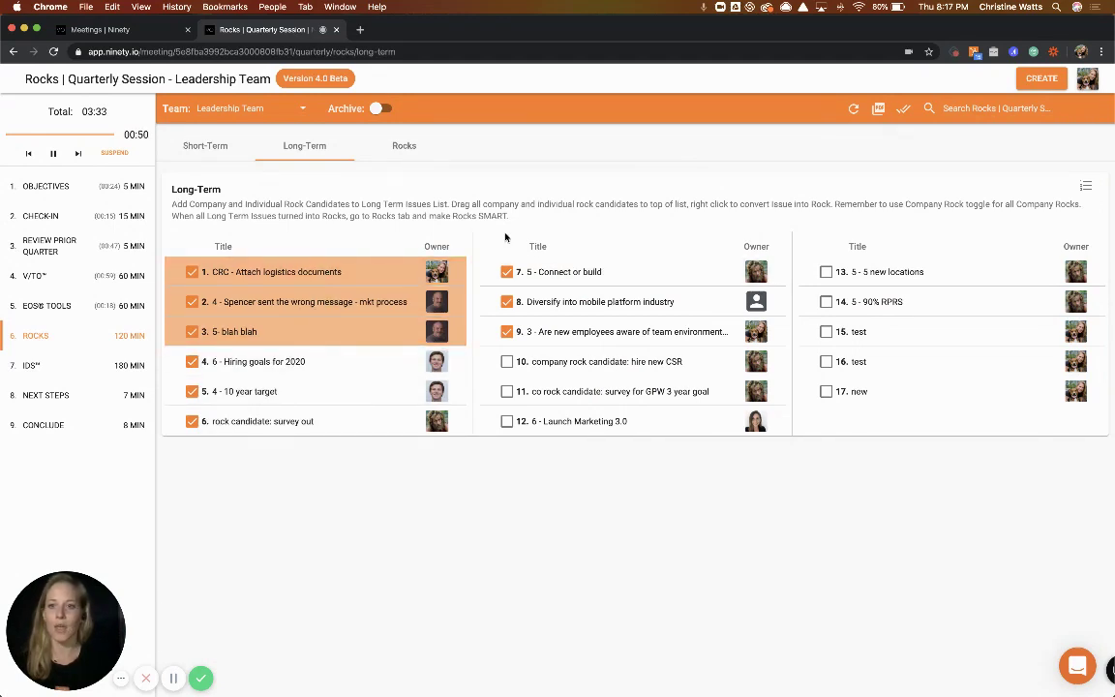
# Step: Start converting the "CRC - Attach logistics documents" issue into a Rock and cancel without saving
pyautogui.rightClick(274, 272)
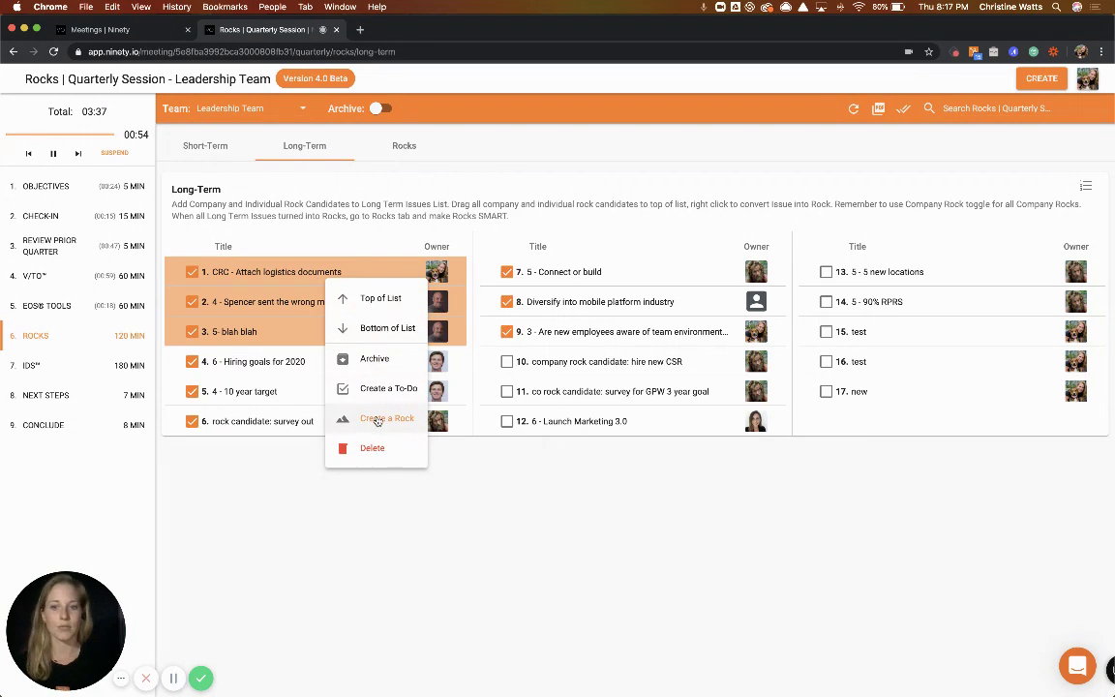
pyautogui.click(377, 418)
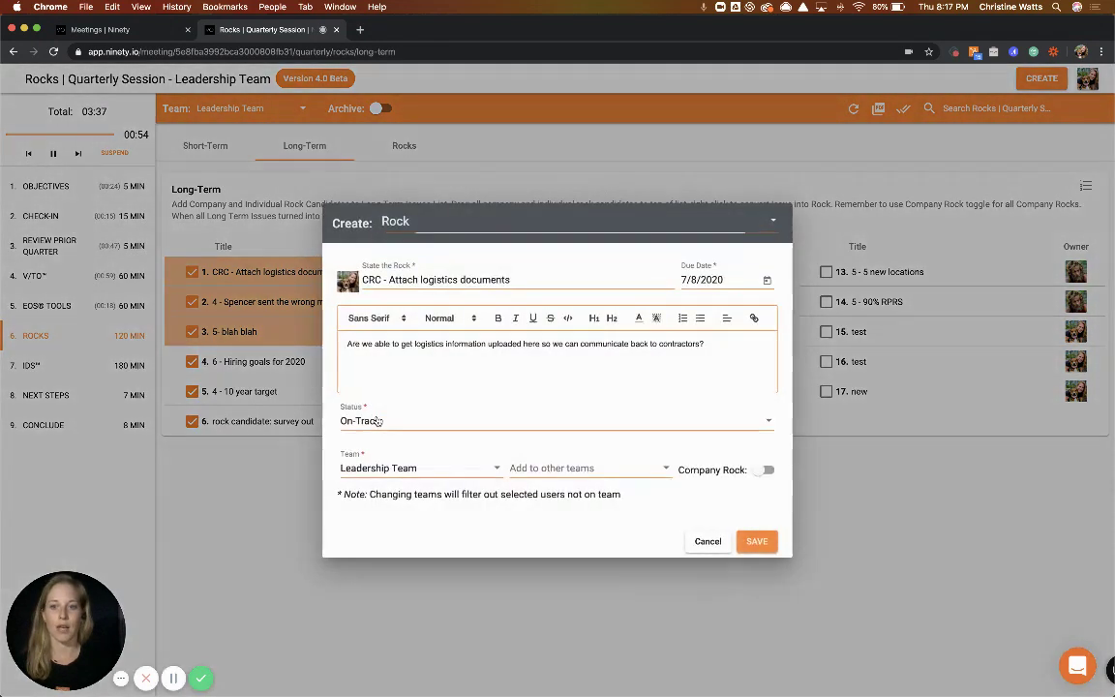
pyautogui.click(765, 470)
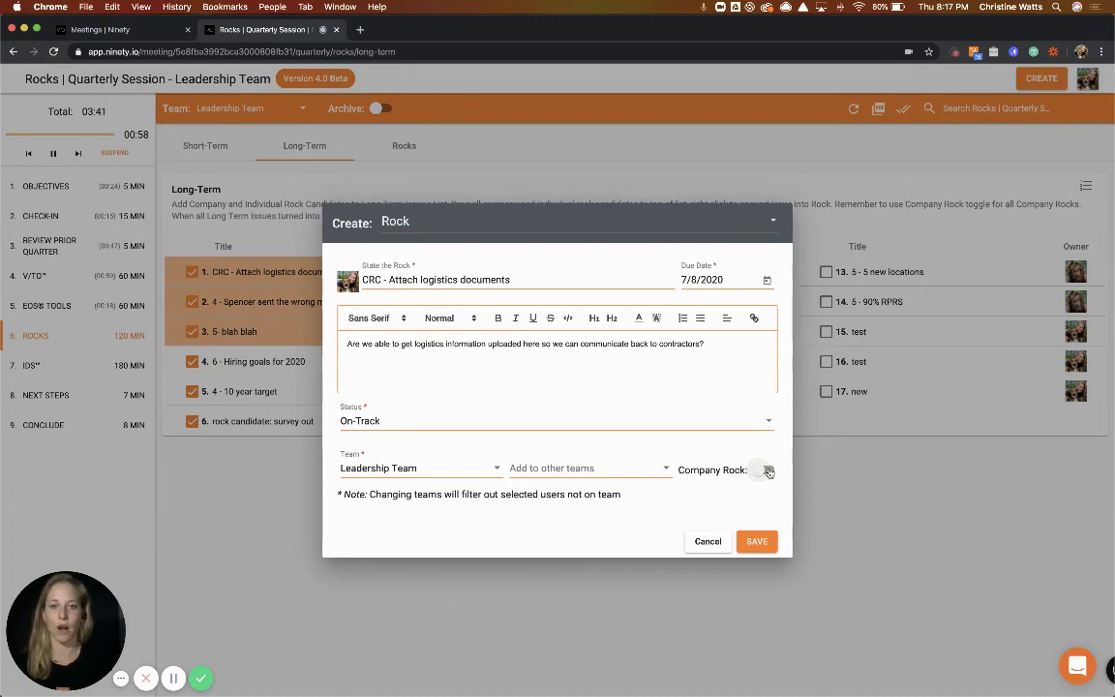
pyautogui.click(709, 540)
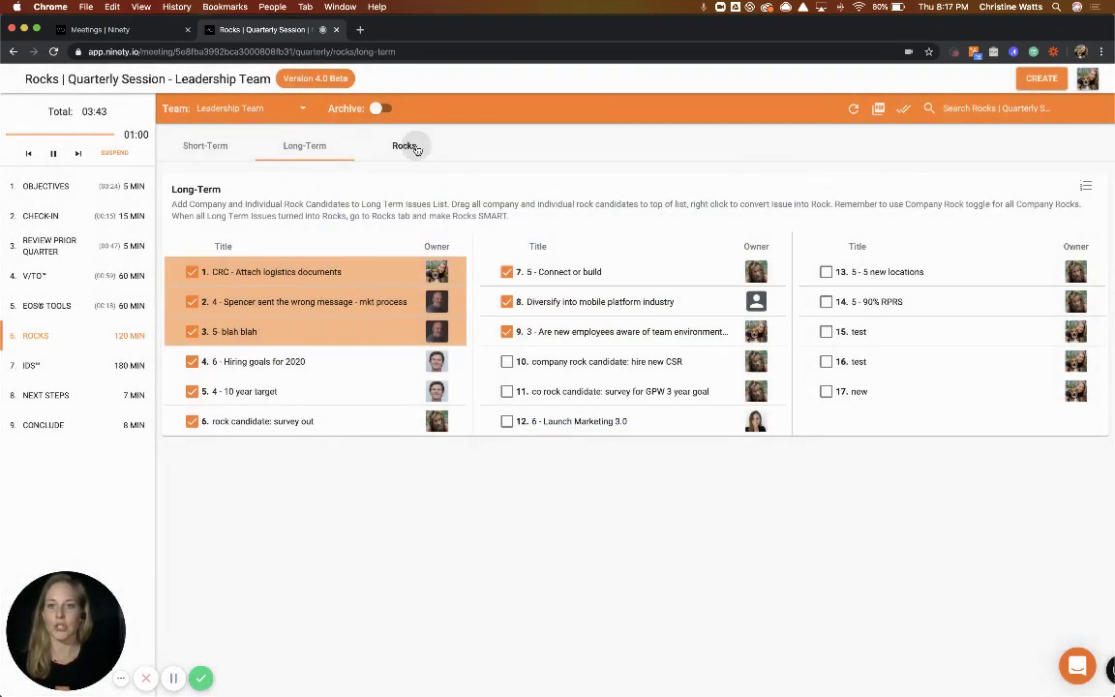
# Step: In the Rocks list, replace the description of the "6 - Hiring goals for 2020" company rock with the copied SMART criteria
pyautogui.click(405, 145)
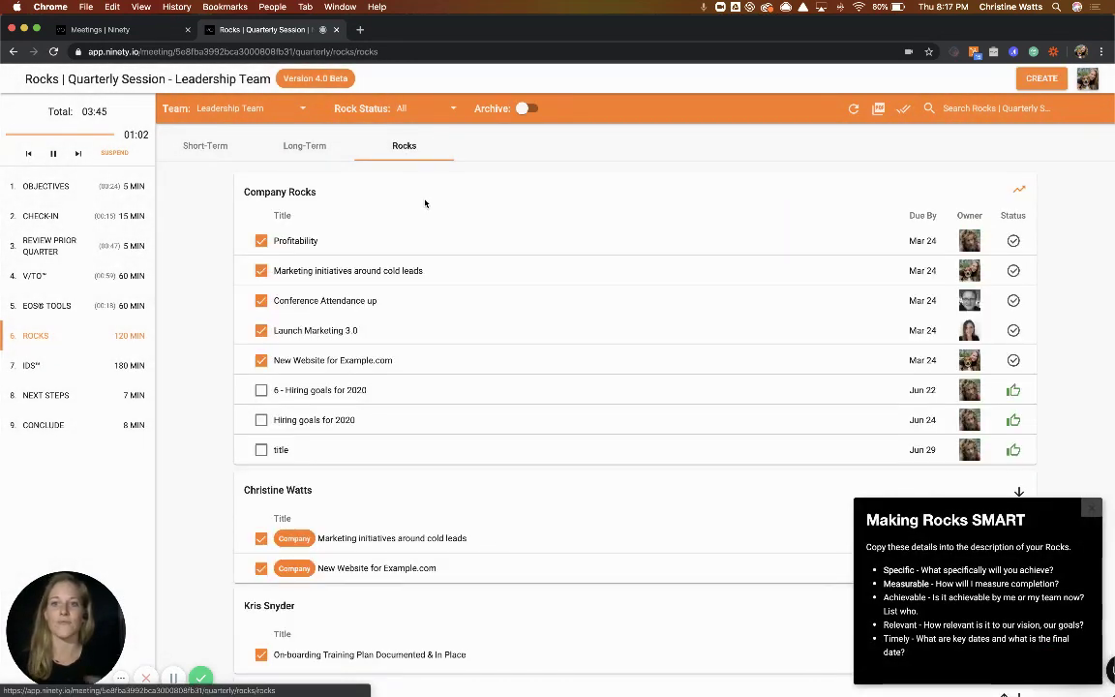
pyautogui.click(407, 385)
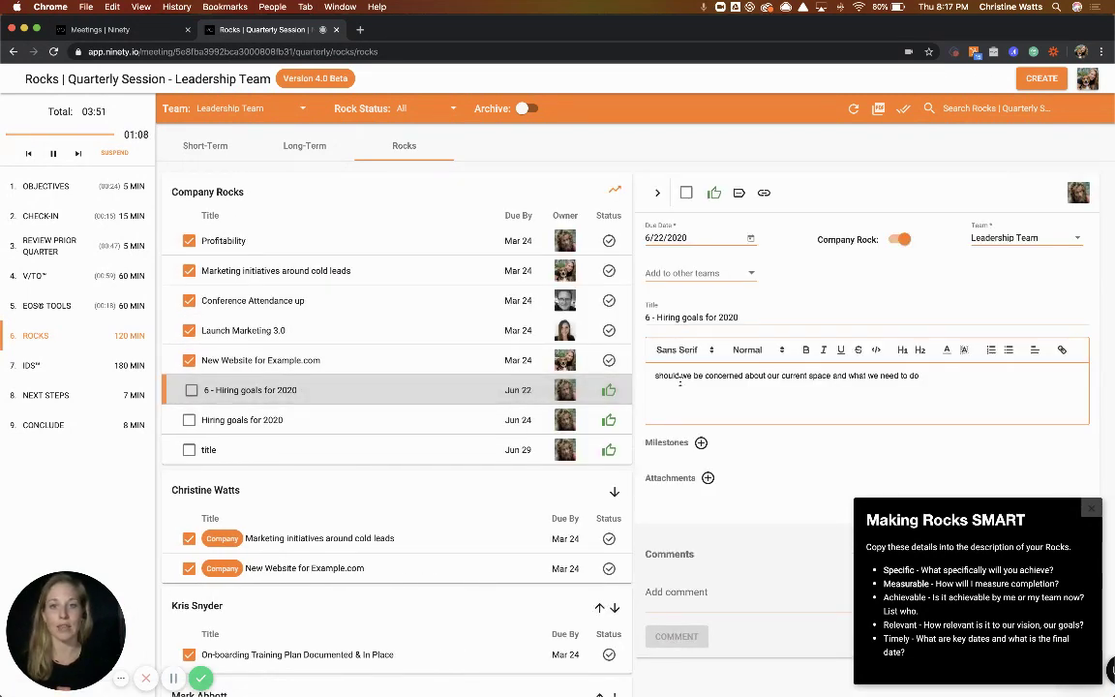
pyautogui.moveTo(882, 569); pyautogui.dragTo(902, 652)
pyautogui.press('super+c')
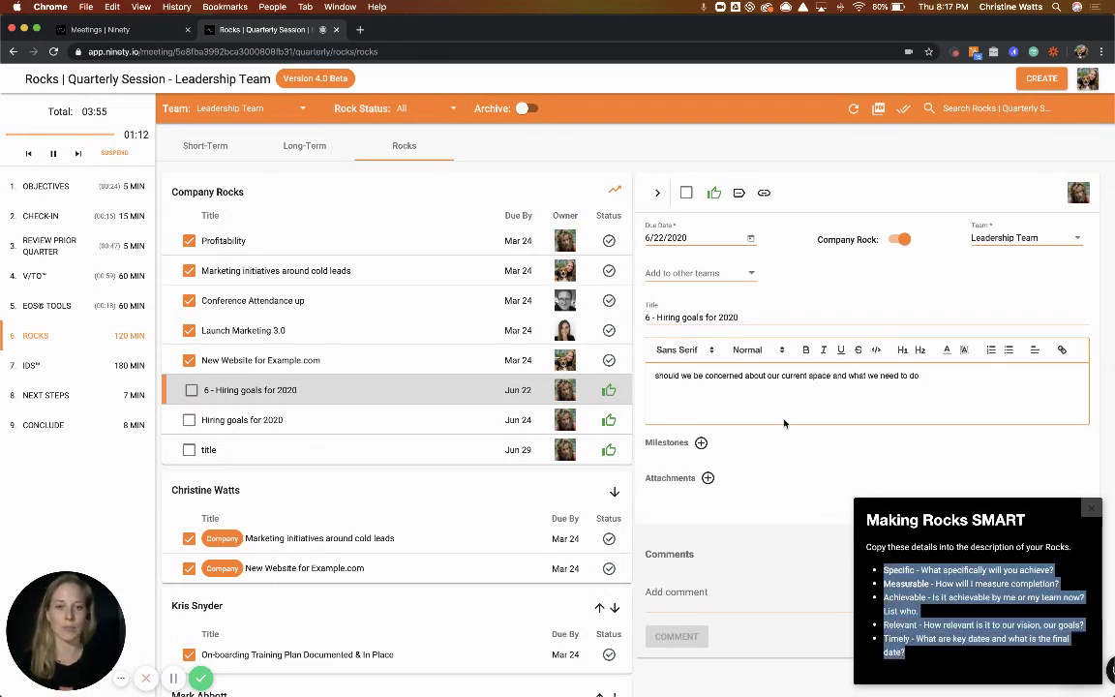
pyautogui.tripleClick(950, 372)
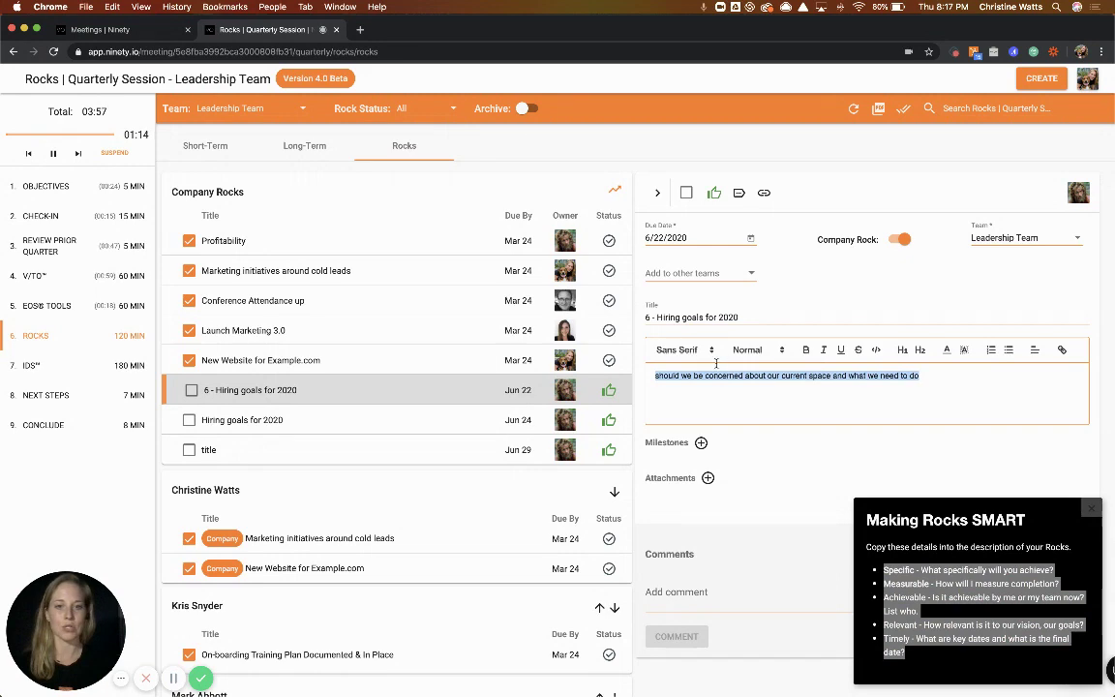
pyautogui.press('super+v')
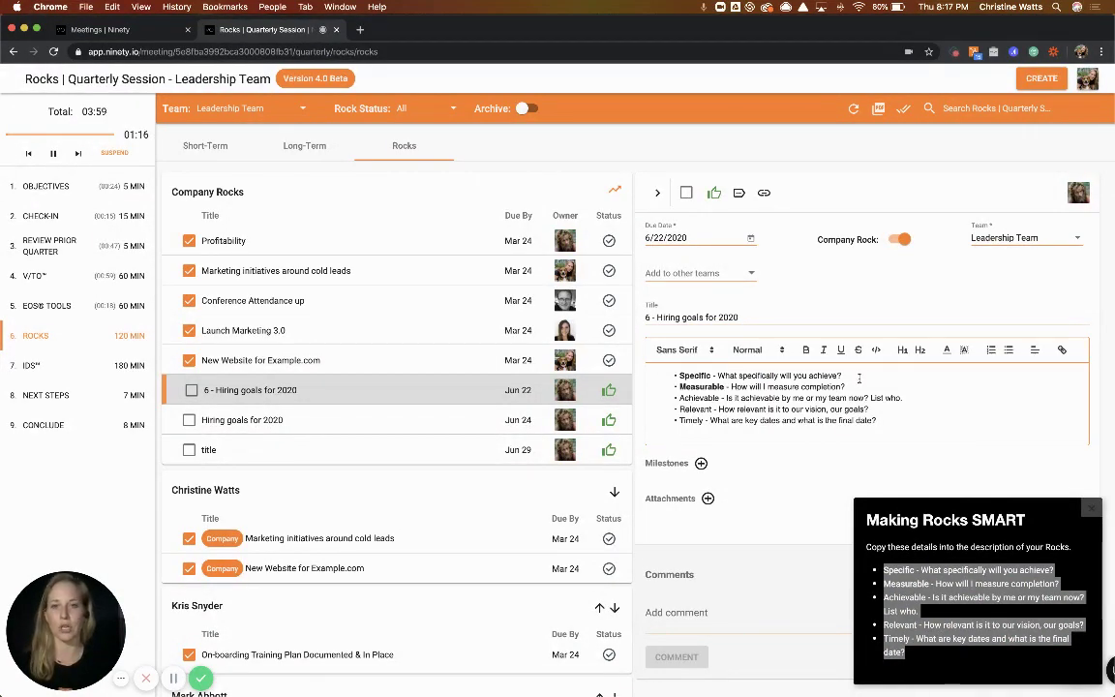
# Step: Look at which other teams the "6 - Hiring goals for 2020" rock can be added to, and close its details
pyautogui.click(753, 281)
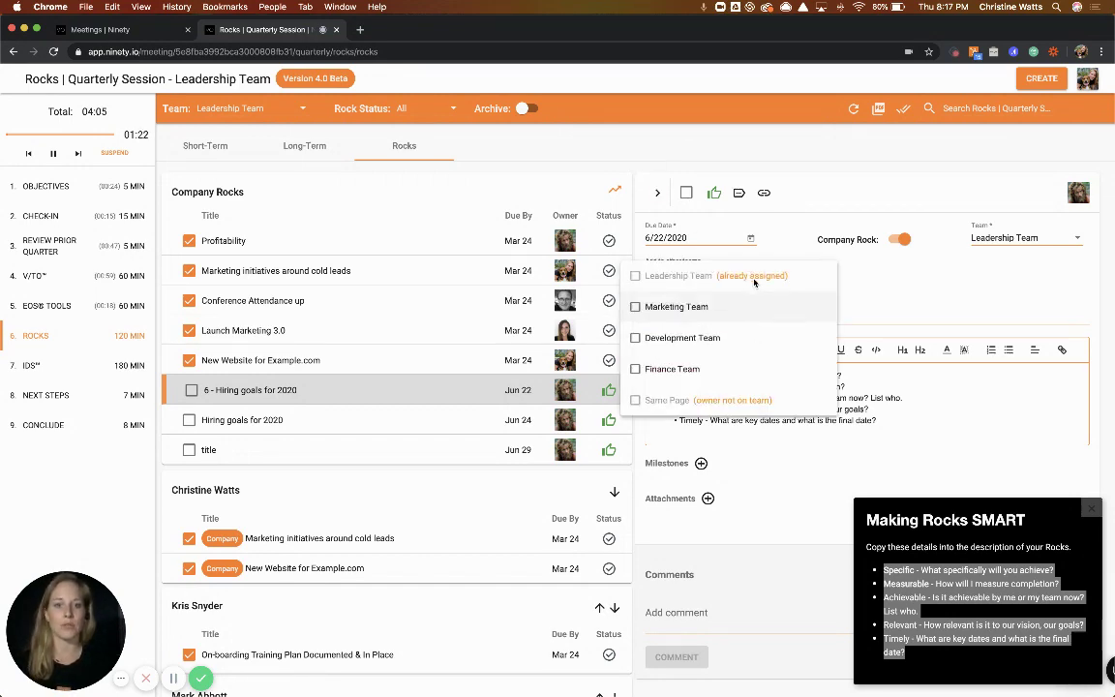
pyautogui.click(886, 306)
pyautogui.click(657, 193)
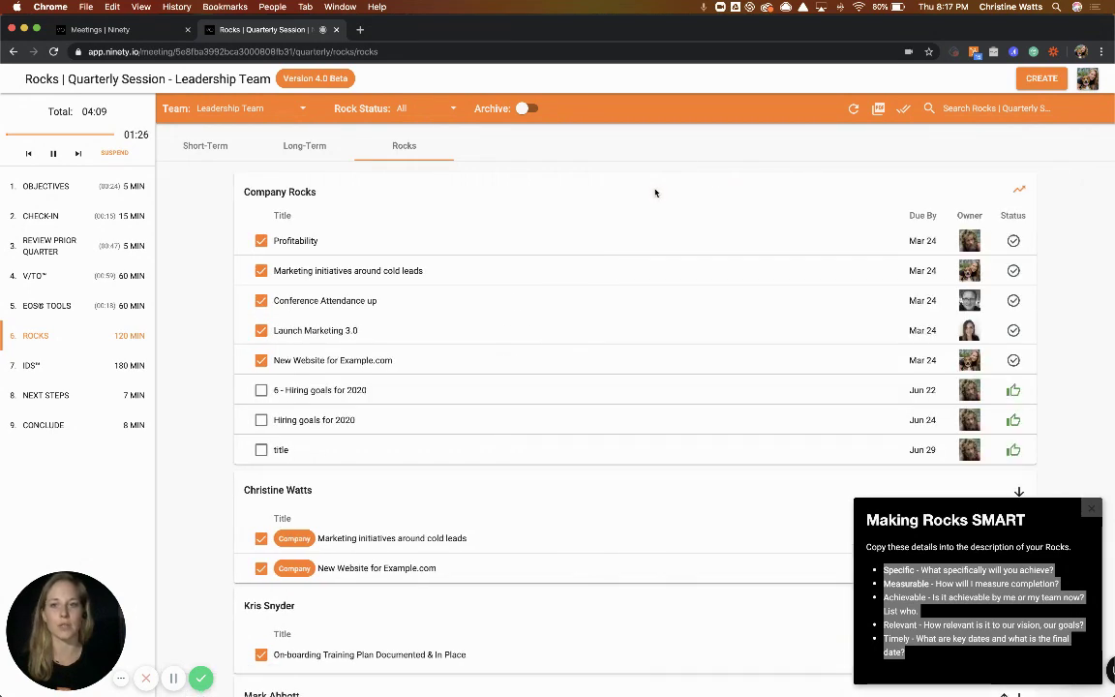
# Step: Go to the IDS section, dismiss the preparation tip, and look at the actions and details of "5 - Connect or build"
pyautogui.click(110, 362)
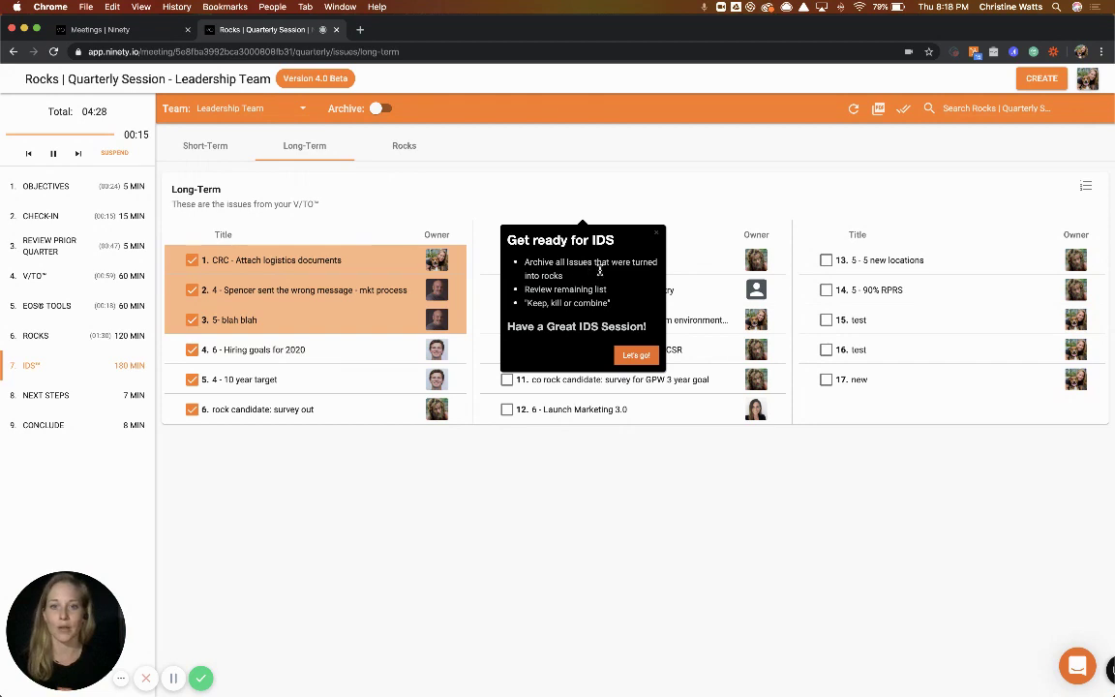
pyautogui.click(656, 237)
pyautogui.rightClick(630, 253)
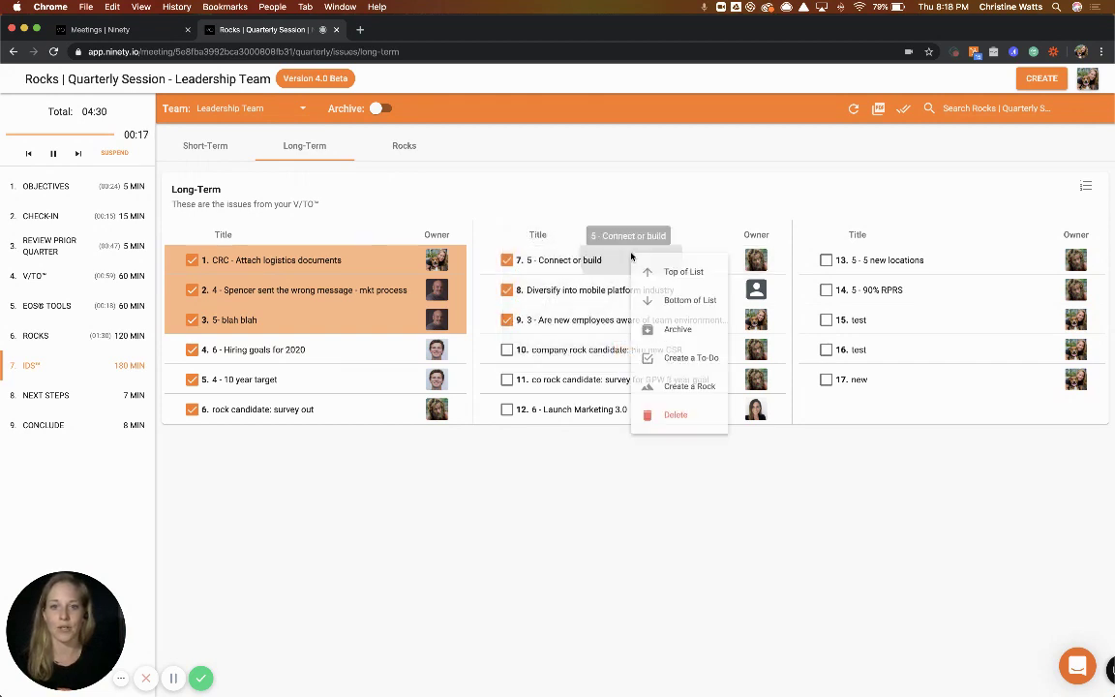
pyautogui.click(615, 219)
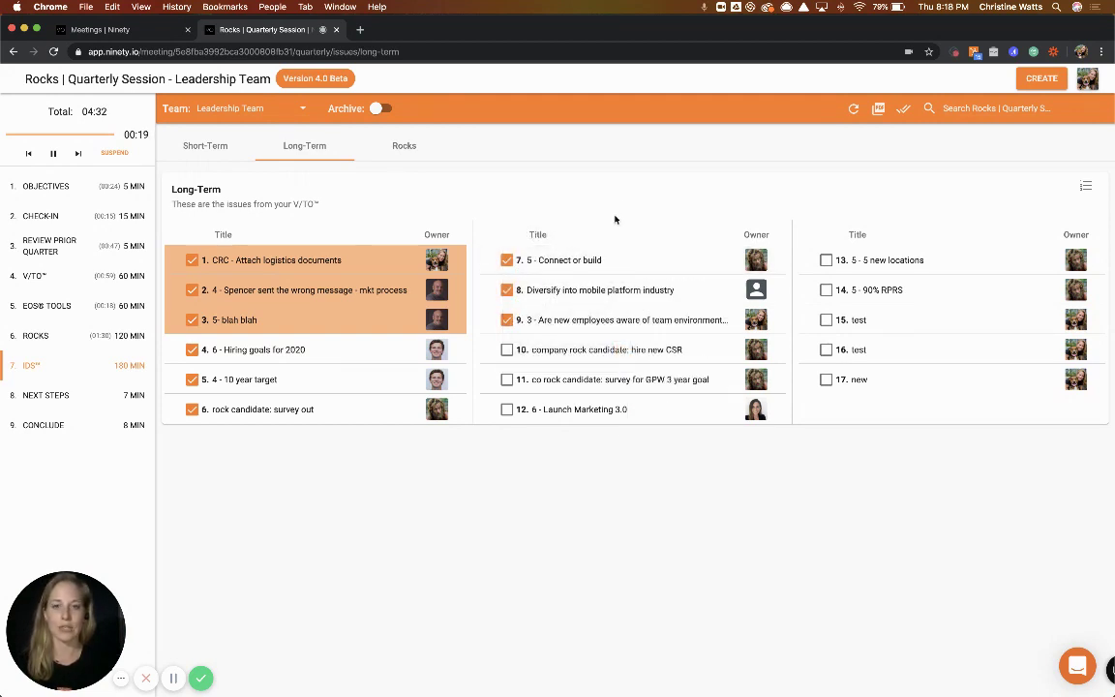
pyautogui.click(607, 259)
pyautogui.tripleClick(694, 279)
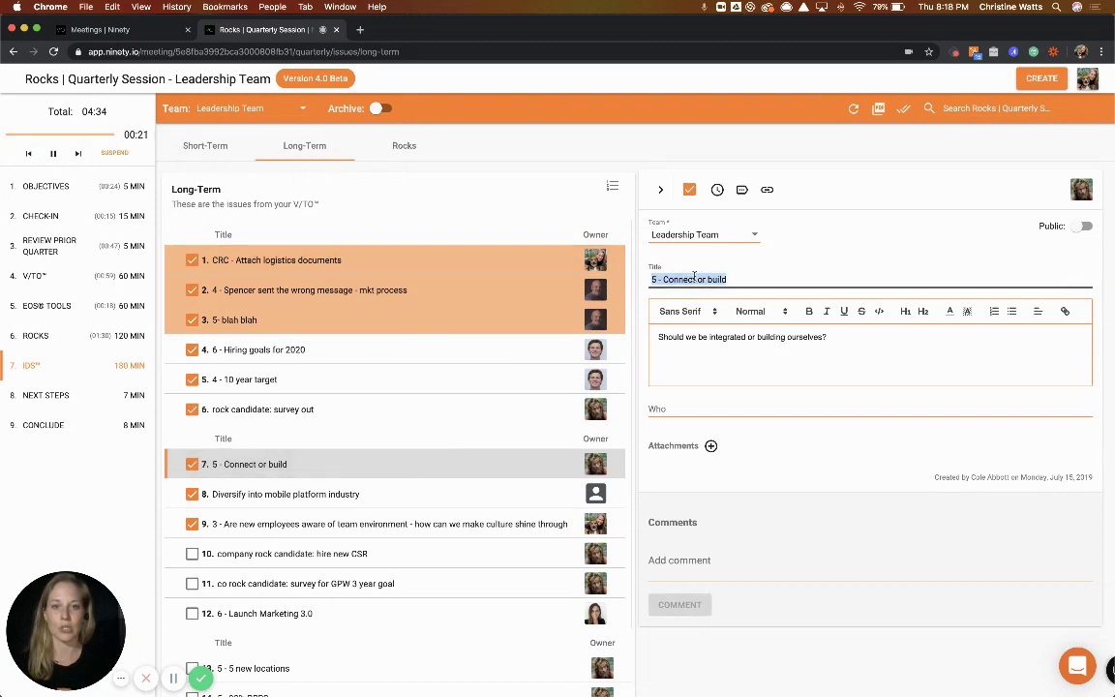
pyautogui.click(659, 188)
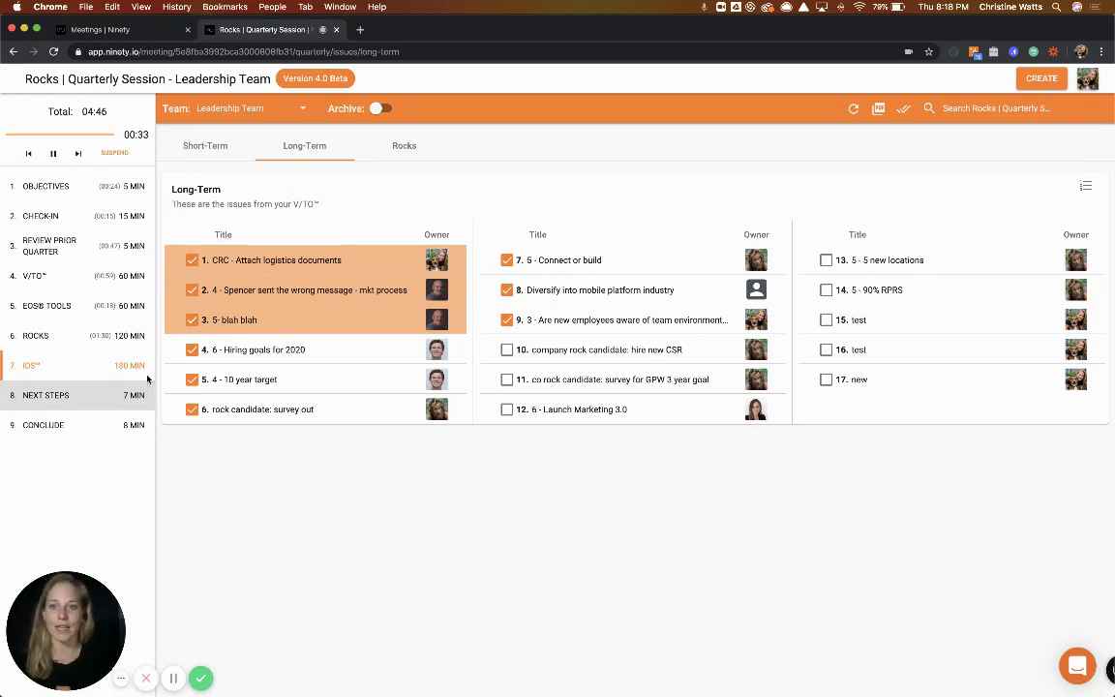
# Step: Look at the available actions for the "6 - Hiring goals for 2020" issue, including Archive and Cascade, without applying any
pyautogui.rightClick(317, 349)
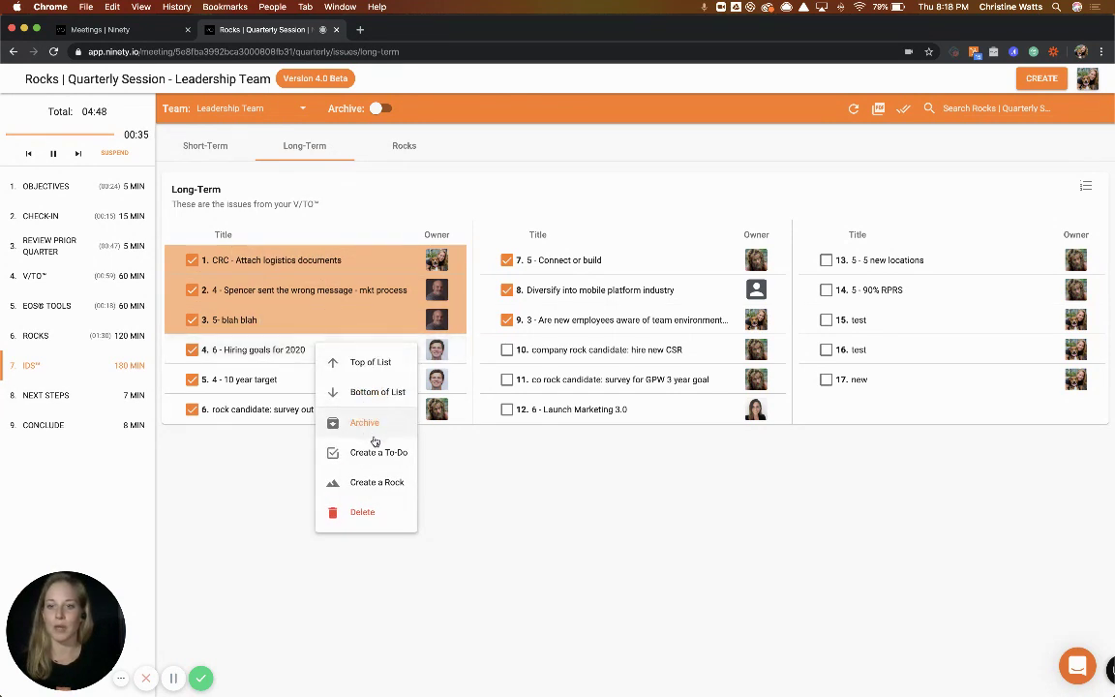
pyautogui.click(477, 454)
pyautogui.click(391, 346)
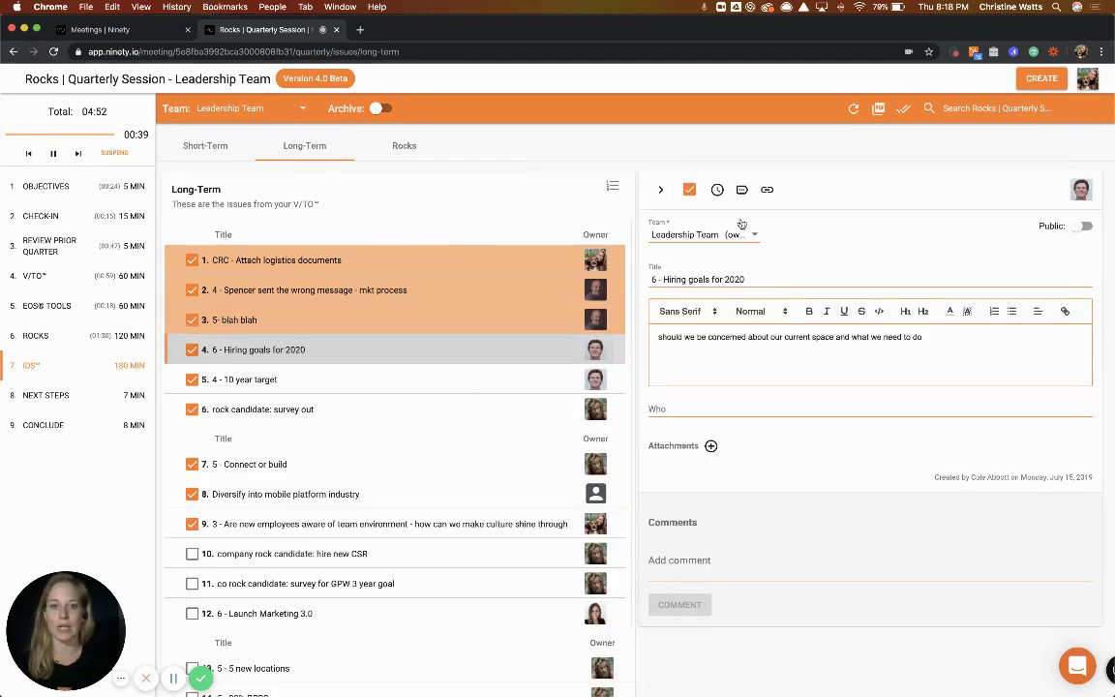
pyautogui.click(742, 190)
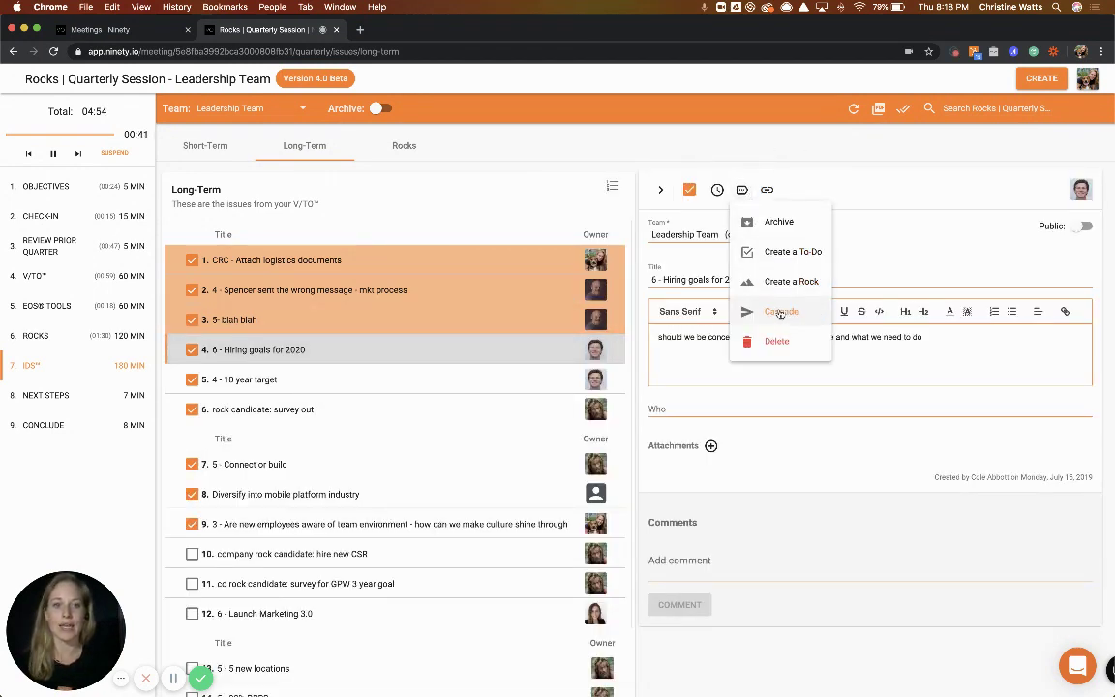
pyautogui.click(797, 136)
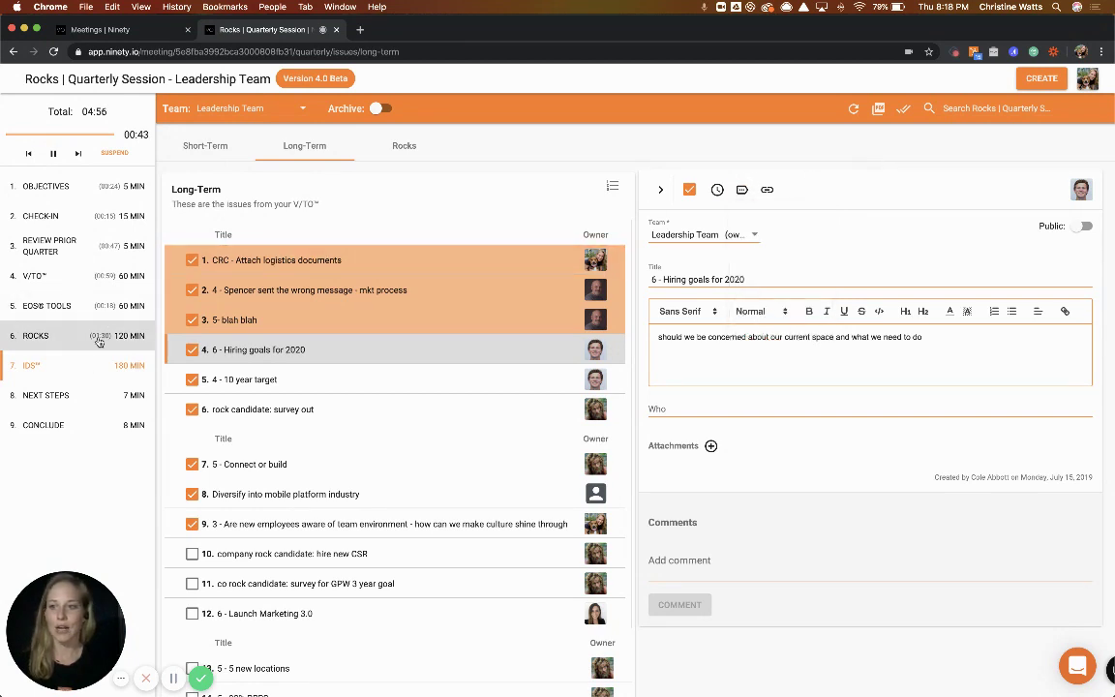
# Step: Go to the Next Steps section and acknowledge the State of the Company scheduling reminder
pyautogui.click(82, 394)
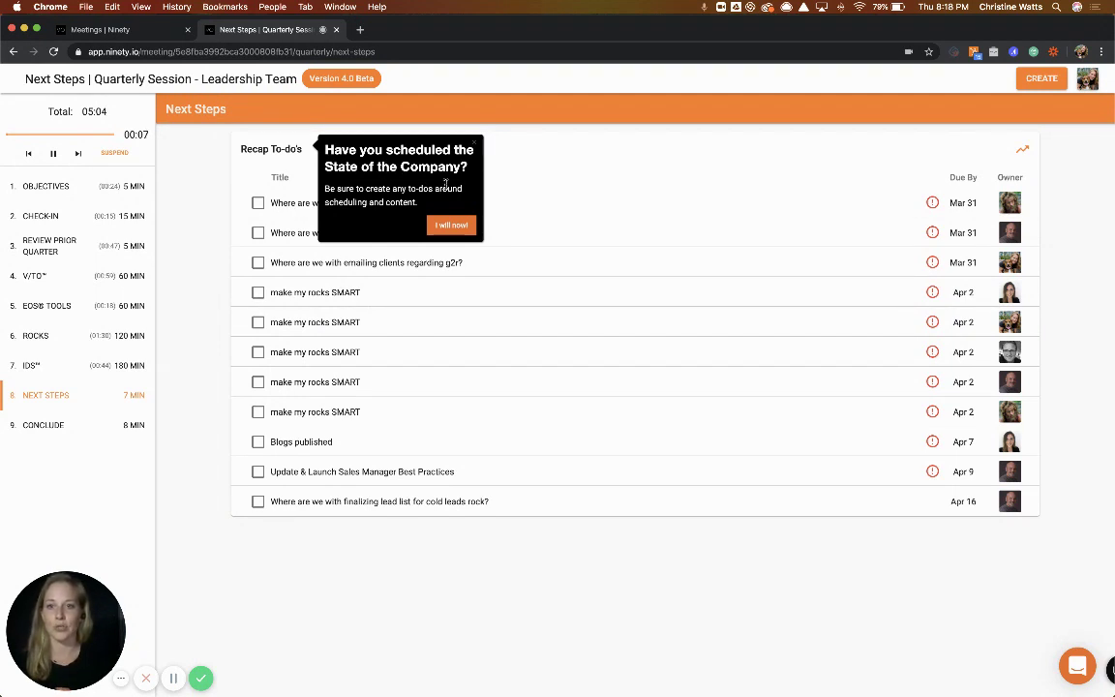
pyautogui.click(452, 226)
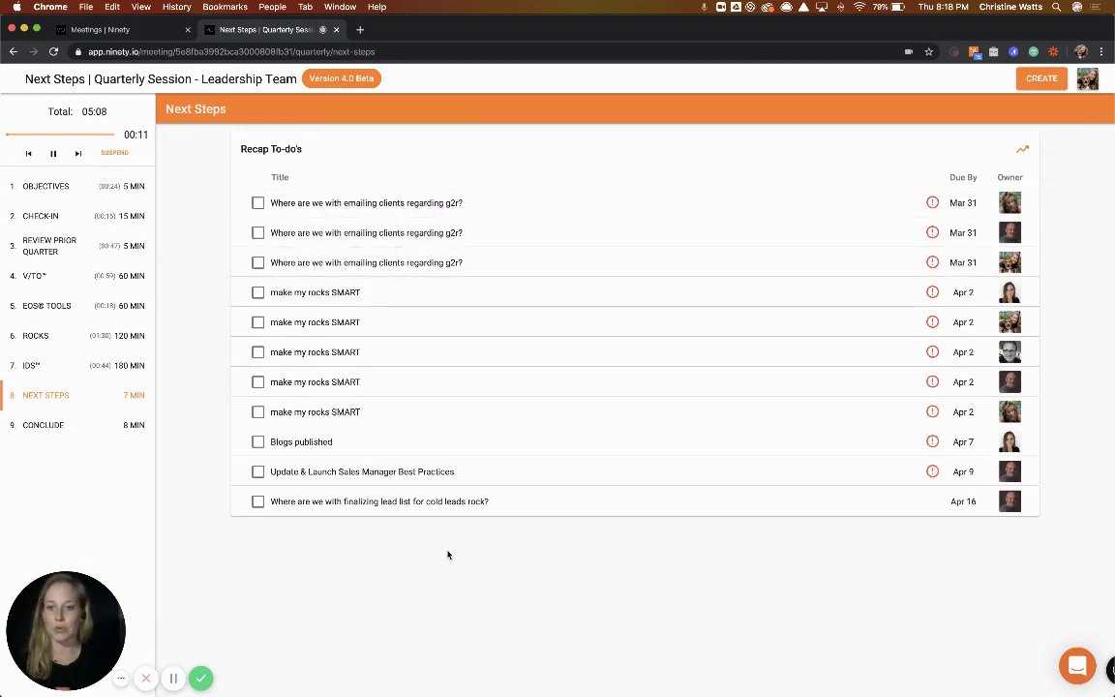
# Step: Go to the Conclude section, show the meeting notes, and place the cursor in the notes text area
pyautogui.click(121, 429)
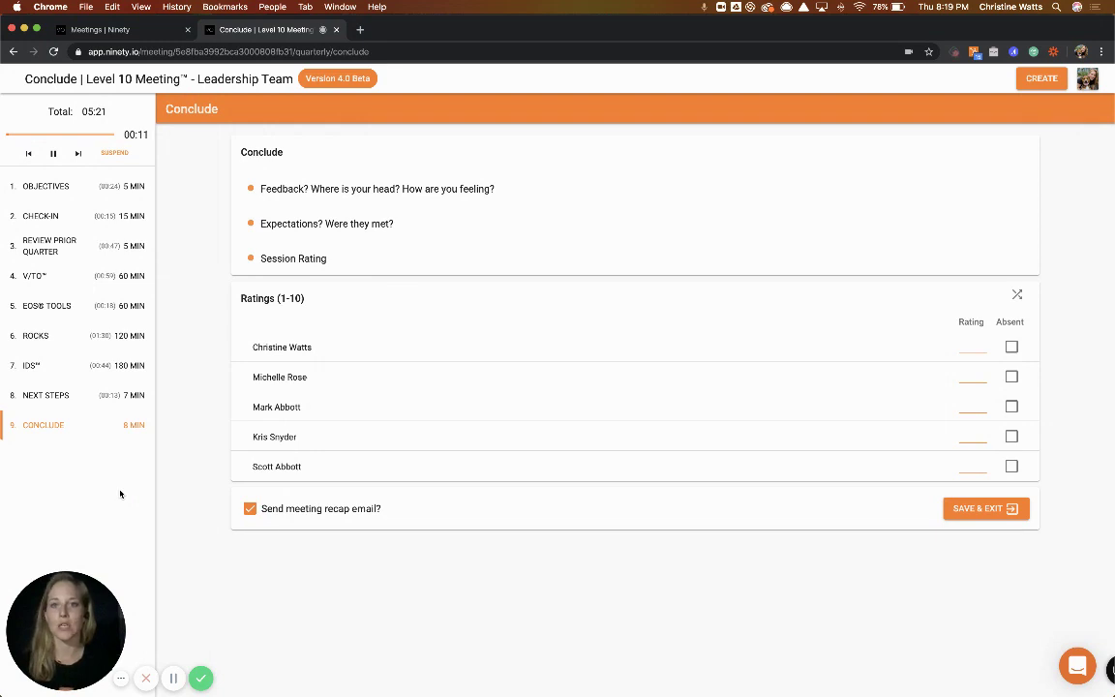
pyautogui.moveTo(57, 590)
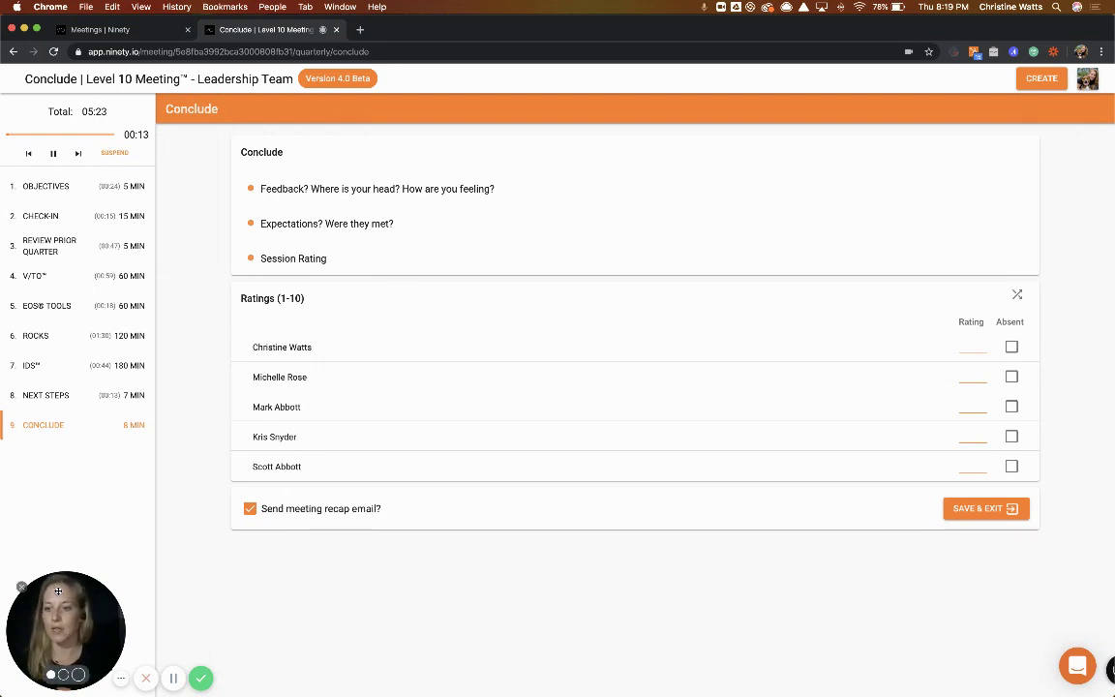
pyautogui.moveTo(57, 590); pyautogui.dragTo(234, 590)
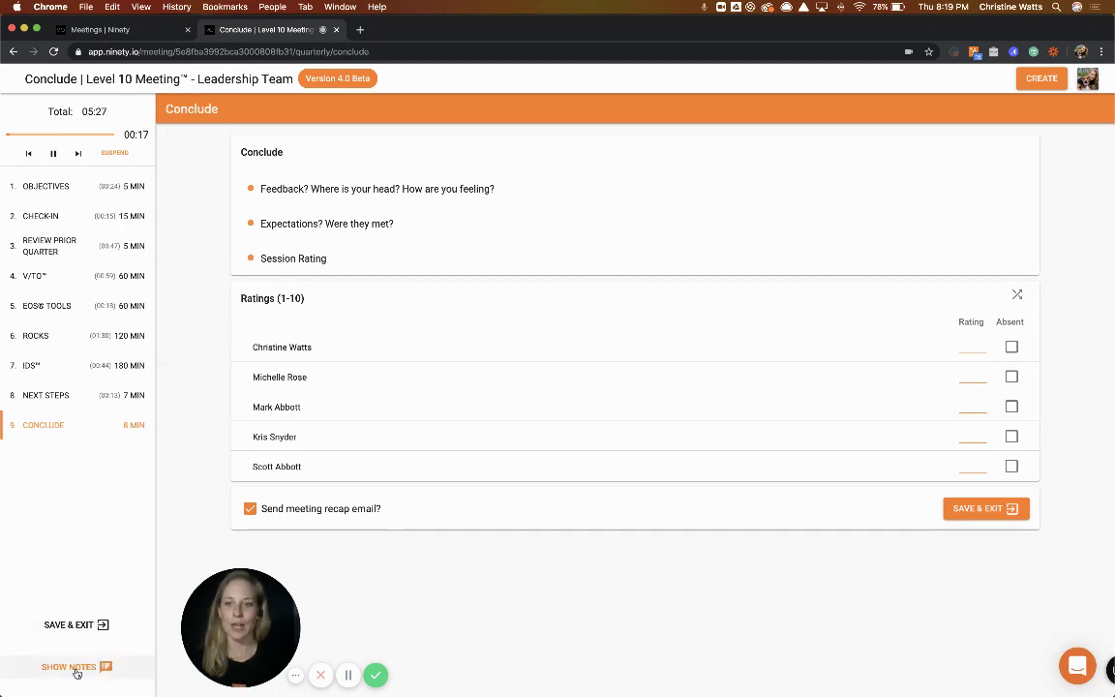
pyautogui.click(75, 668)
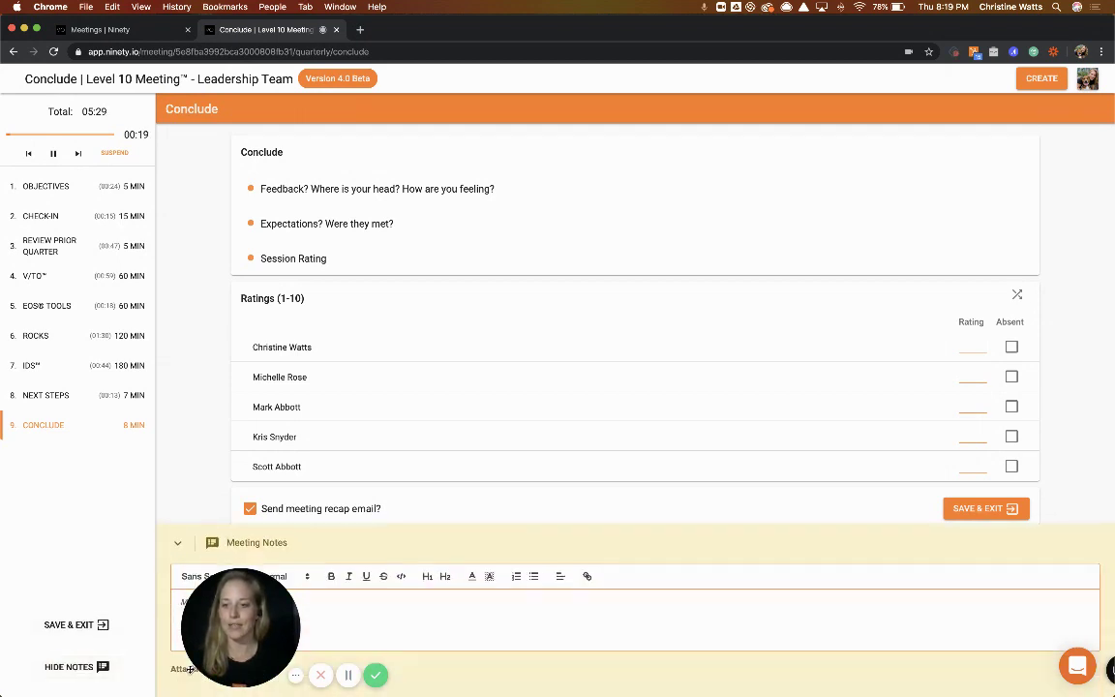
pyautogui.moveTo(254, 609); pyautogui.dragTo(963, 612)
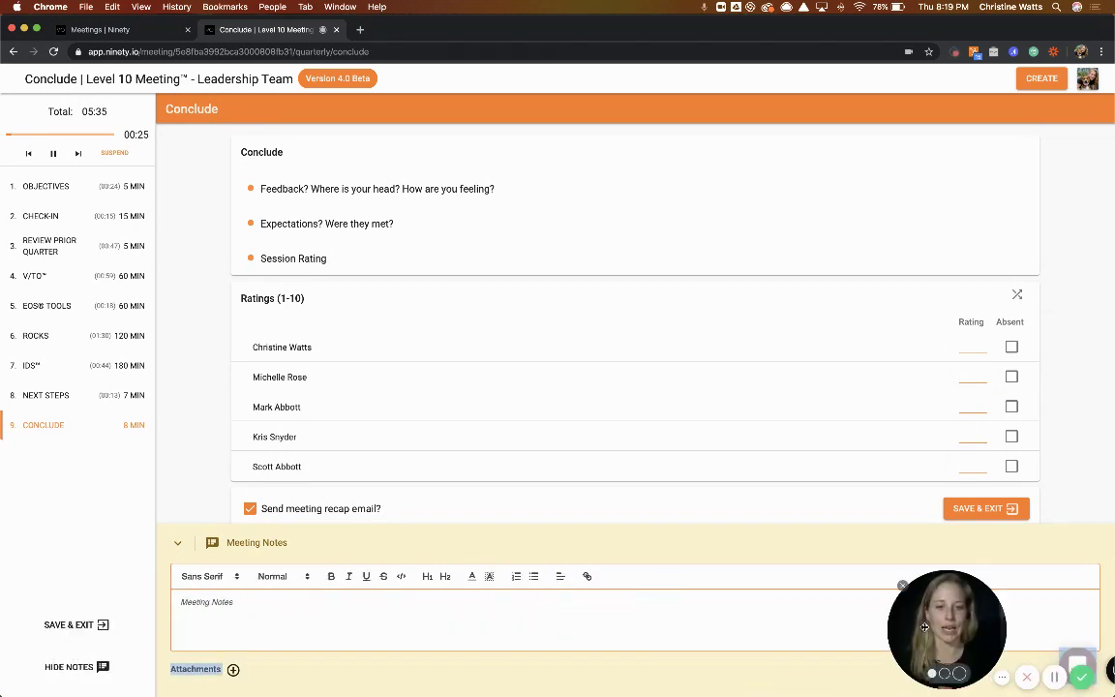
pyautogui.click(255, 616)
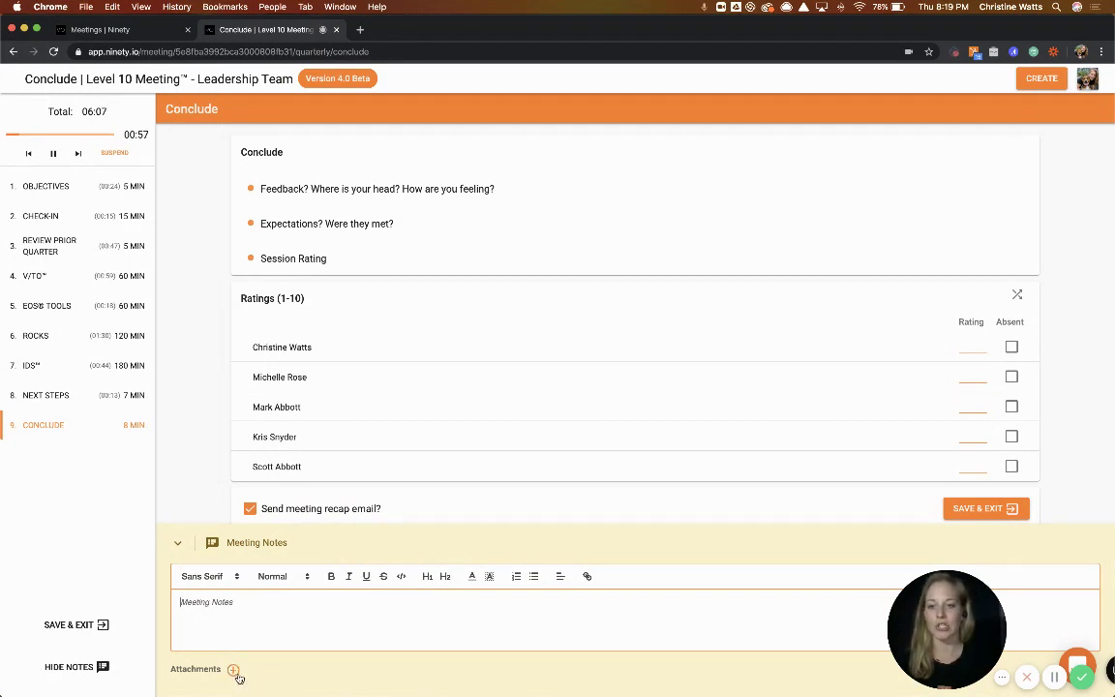
# Step: Collapse the meeting notes, then rate the session 10 for the last listed attendee and save and exit, accepting absence for unrated attendees
pyautogui.click(180, 543)
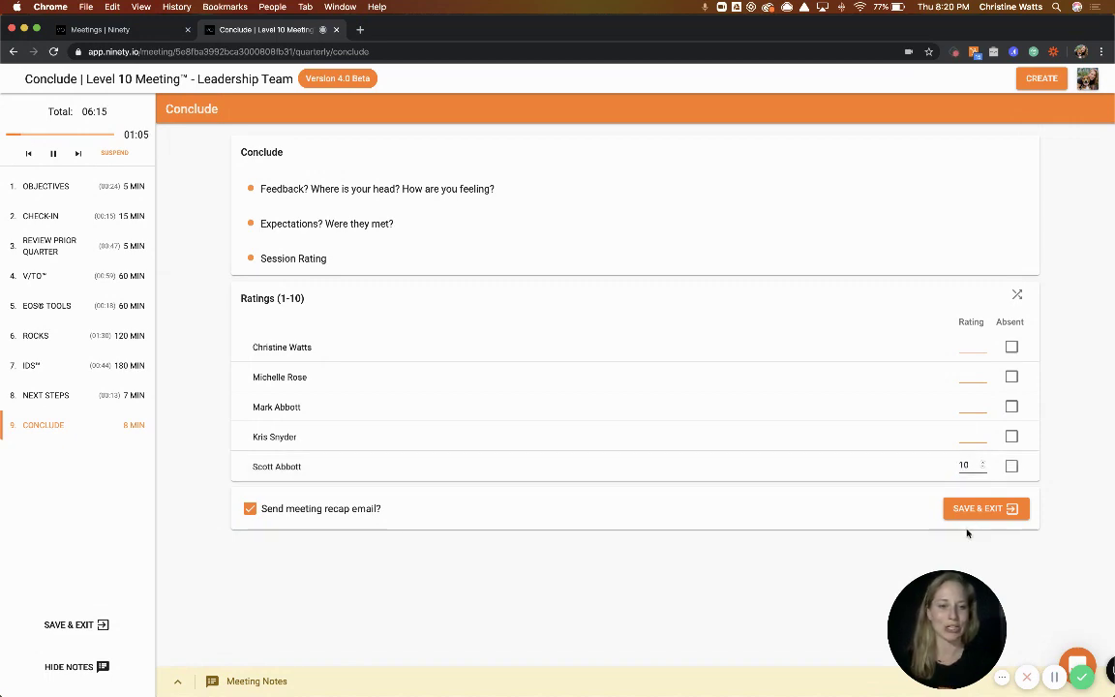
pyautogui.click(974, 517)
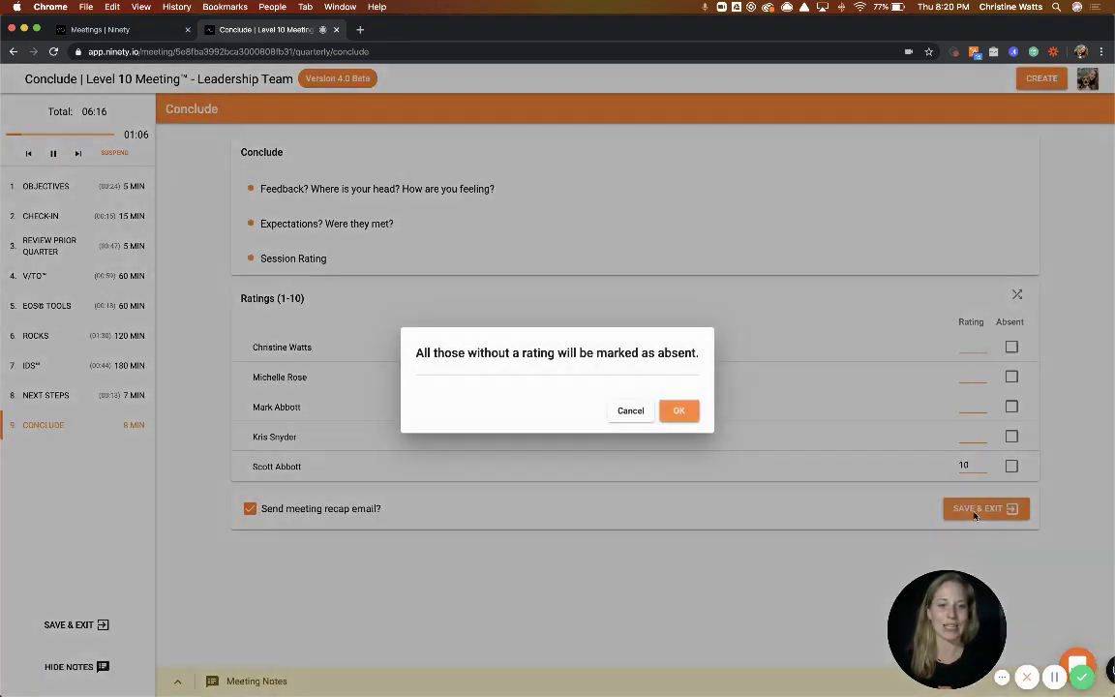
pyautogui.click(678, 408)
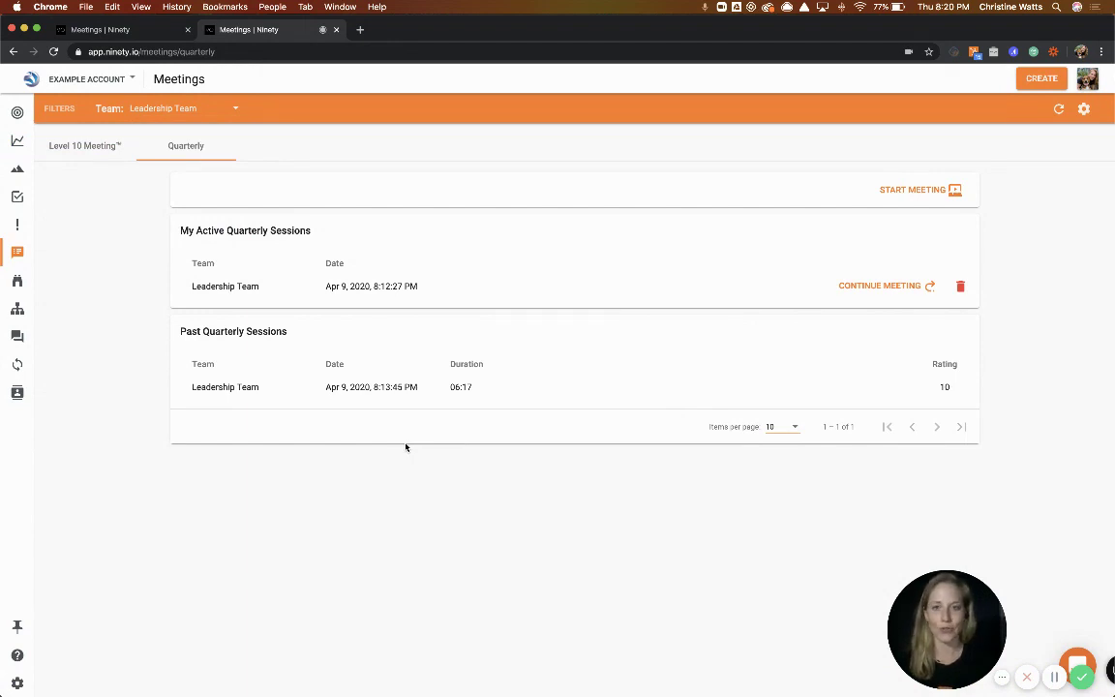
# Step: Open the past Leadership Team quarterly session and look through its summary, from Rocks Created down to Ratings
pyautogui.click(409, 397)
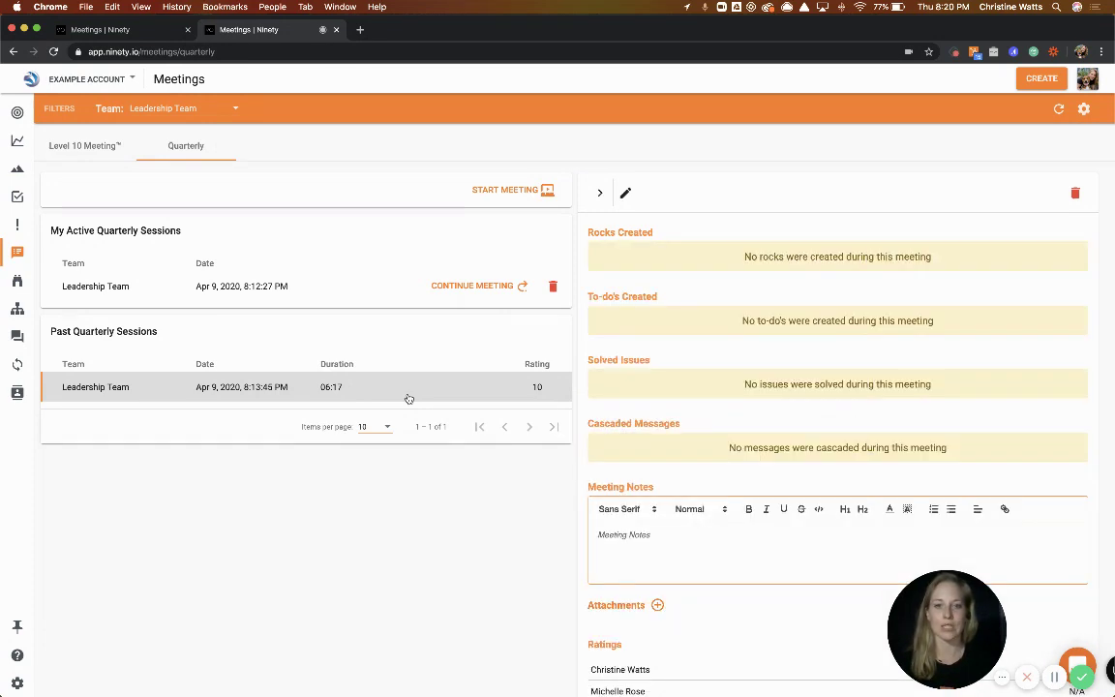
pyautogui.scroll(-3, 902, 516)
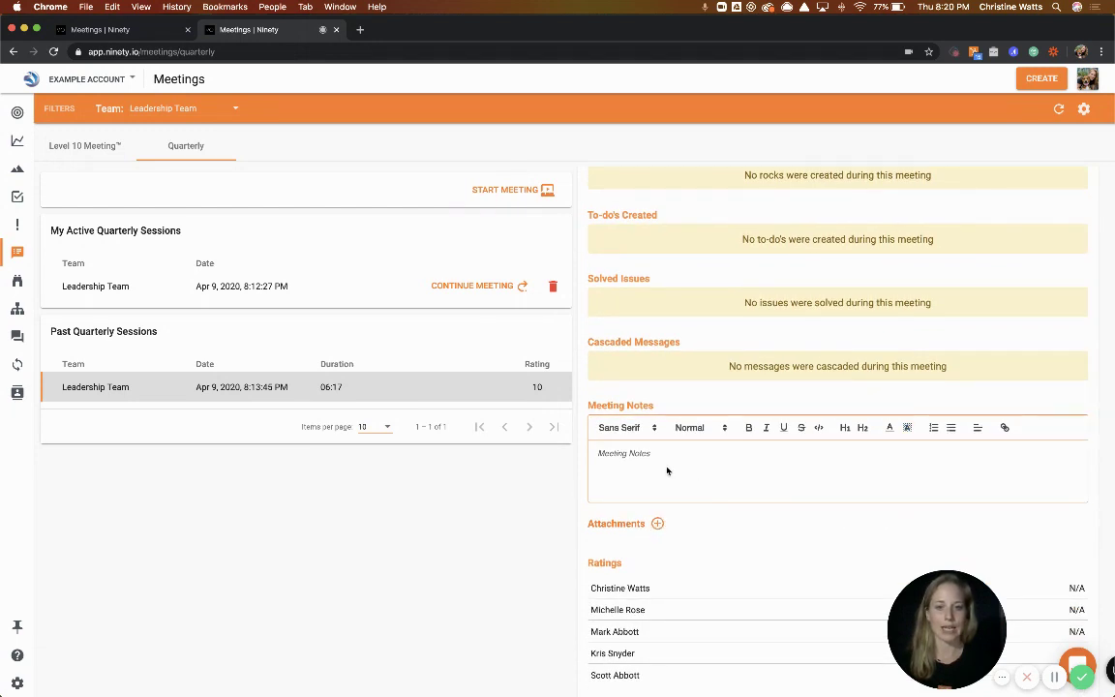
pyautogui.scroll(3, 673, 469)
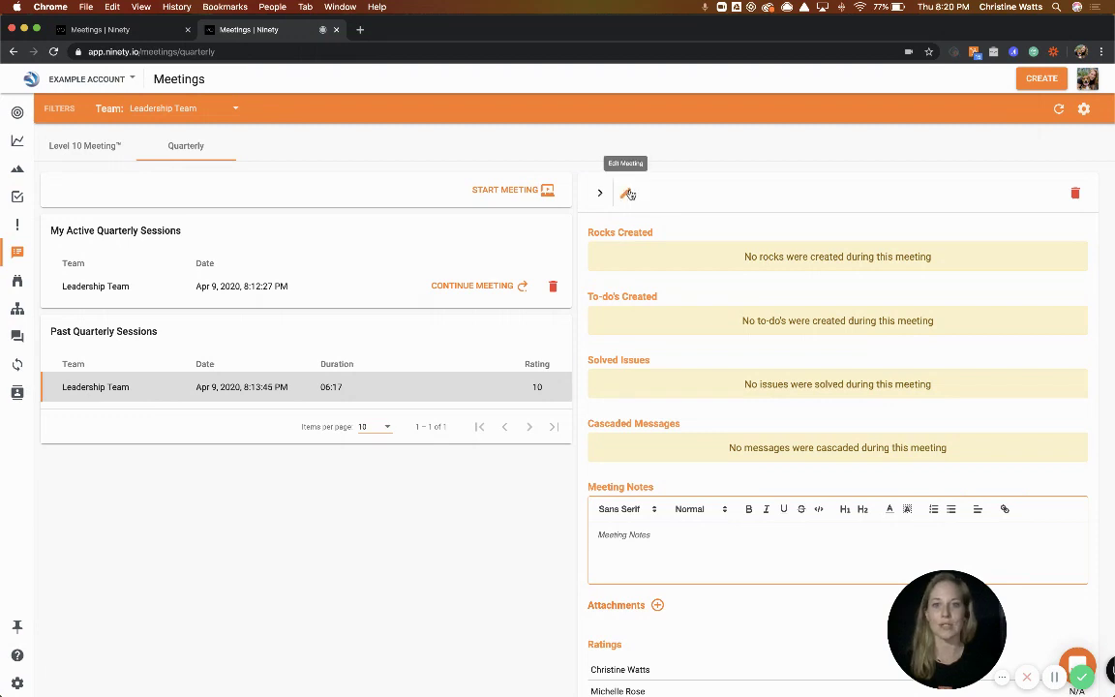
# Step: Make the past session editable, review its notes, attachments, ratings and section durations, and close its details
pyautogui.scroll(-5, 696, 338)
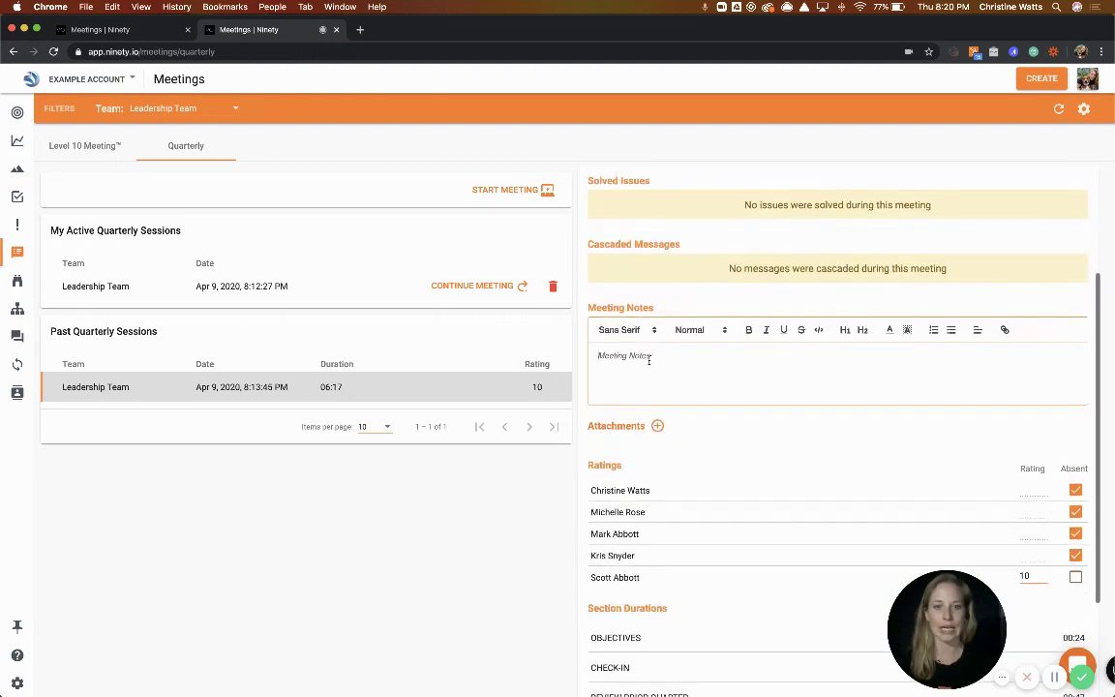
pyautogui.scroll(-3, 682, 490)
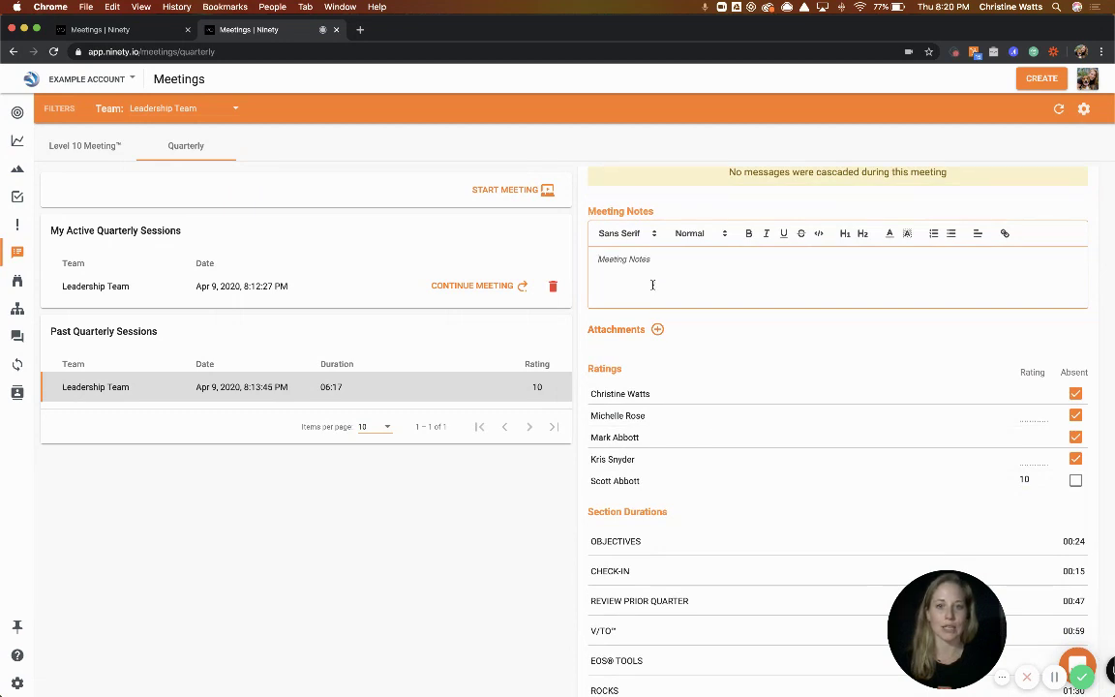
pyautogui.scroll(-3, 648, 268)
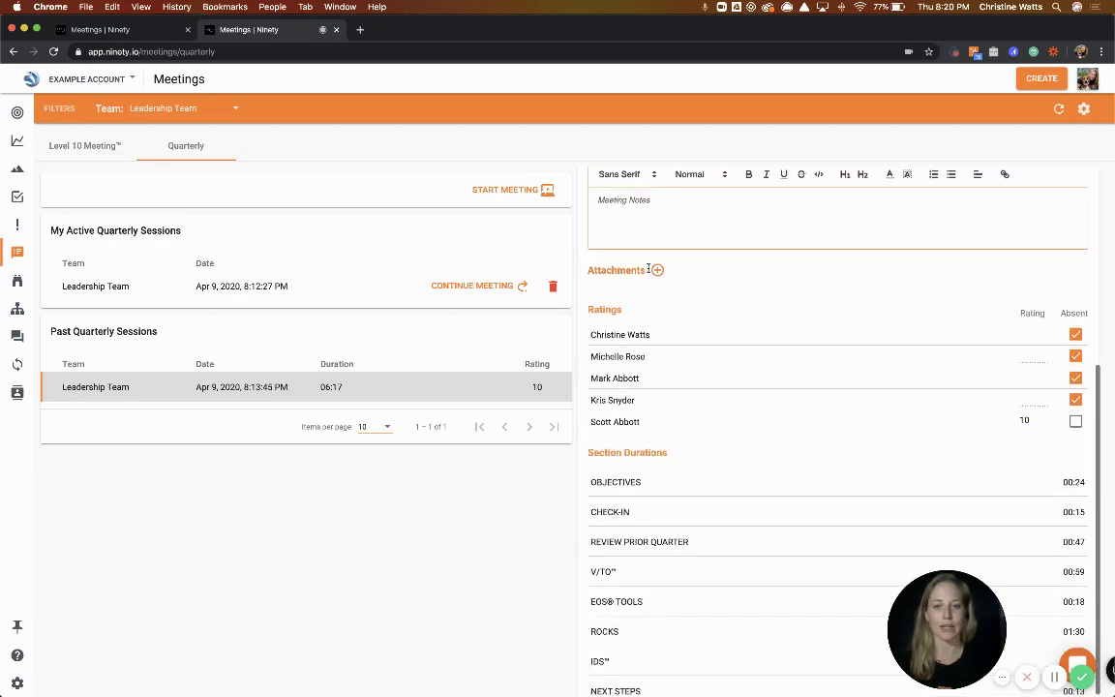
pyautogui.scroll(8, 649, 271)
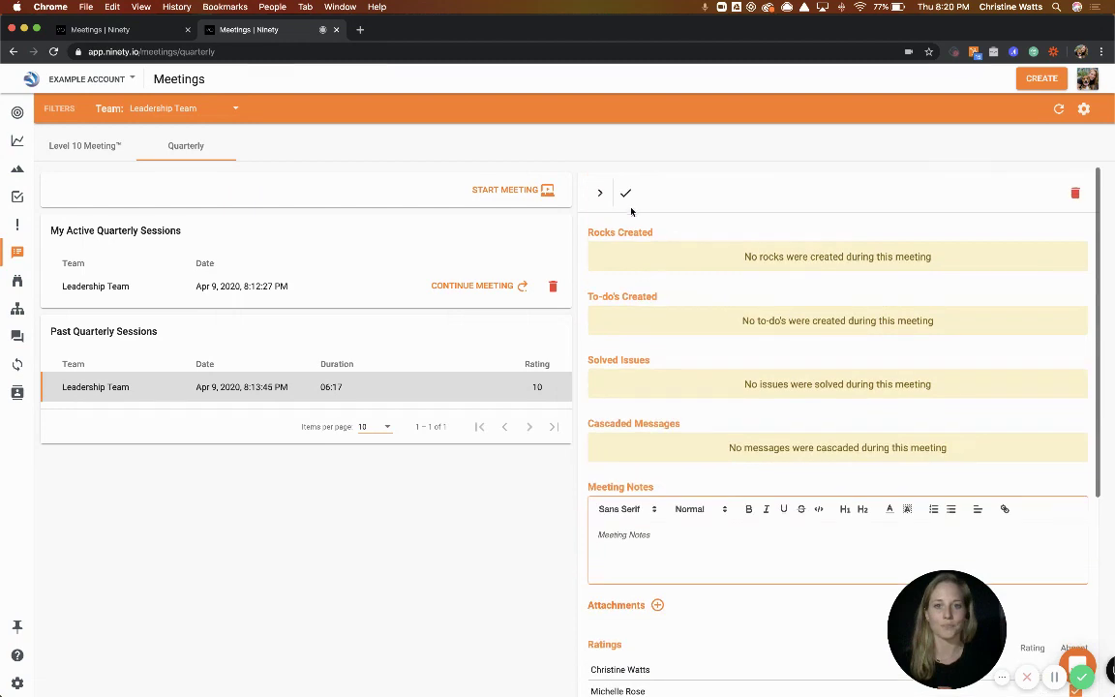
pyautogui.click(599, 191)
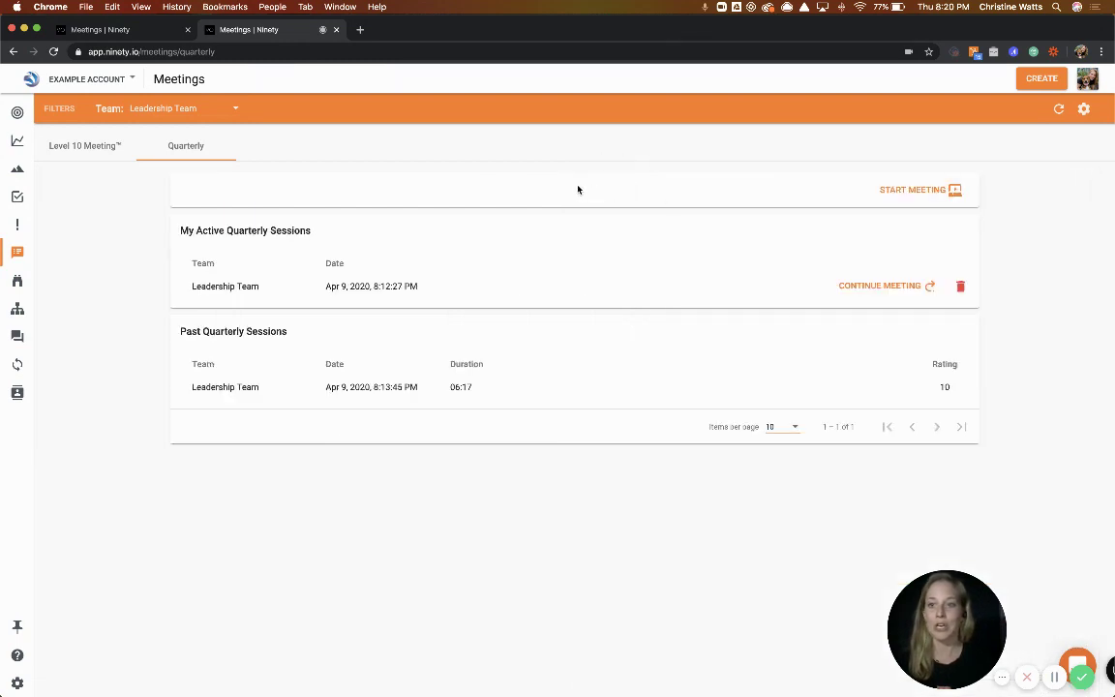